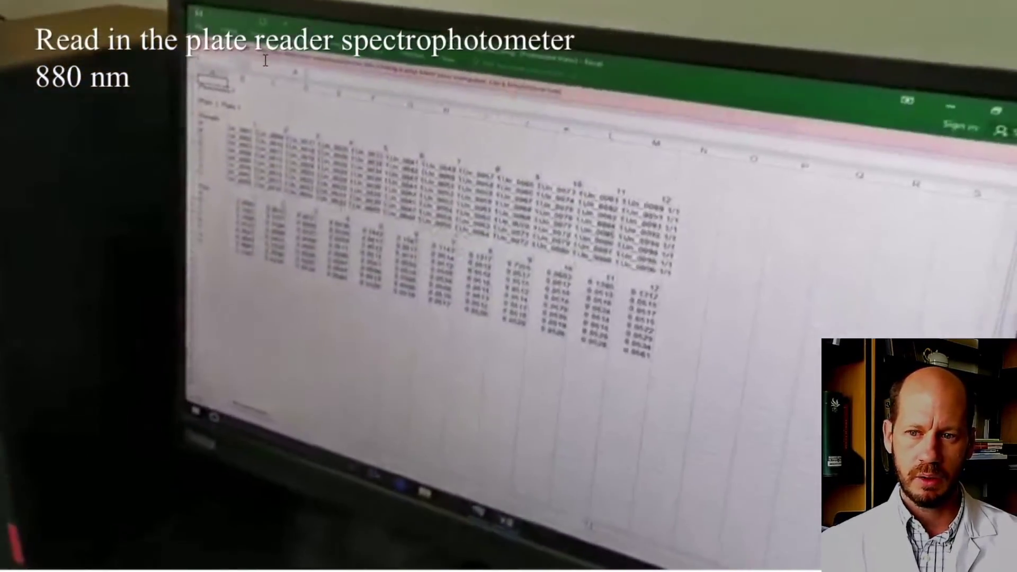
Step: Copy the block of absorbance readings from the plate reader output and paste it into a new blank workbook
{"action": "key", "text": "shift+Right"}
{"action": "key", "text": "shift+Down"}
{"action": "key", "text": "shift+Down"}
{"action": "key", "text": "shift+Down"}
{"action": "key", "text": "shift+Down"}
{"action": "key", "text": "shift+Down"}
{"action": "key", "text": "shift+Down"}
{"action": "key", "text": "shift+Down"}
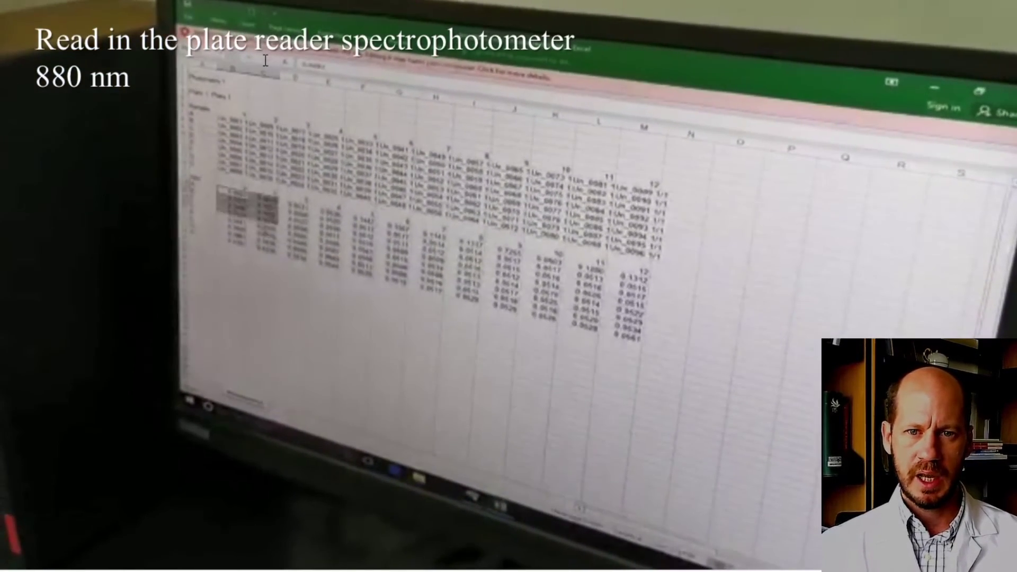
{"action": "key", "text": "Right"}
{"action": "key", "text": "Right"}
{"action": "key", "text": "Right"}
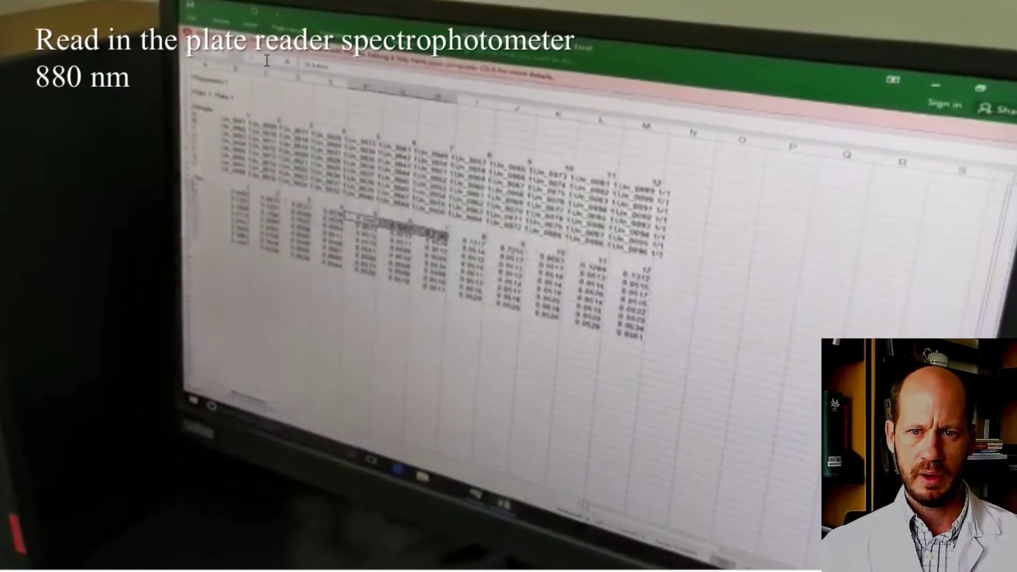
{"action": "key", "text": "shift+ctrl+Right"}
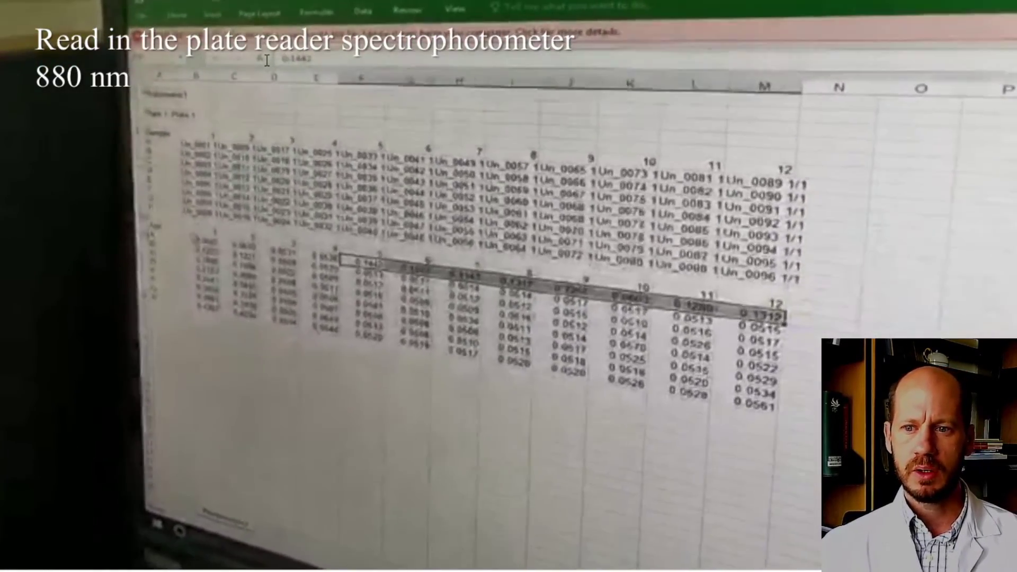
{"action": "key", "text": "Left"}
{"action": "key", "text": "Left"}
{"action": "key", "text": "Left"}
{"action": "key", "text": "shift+ctrl+Right"}
{"action": "key", "text": "shift+ctrl+Down"}
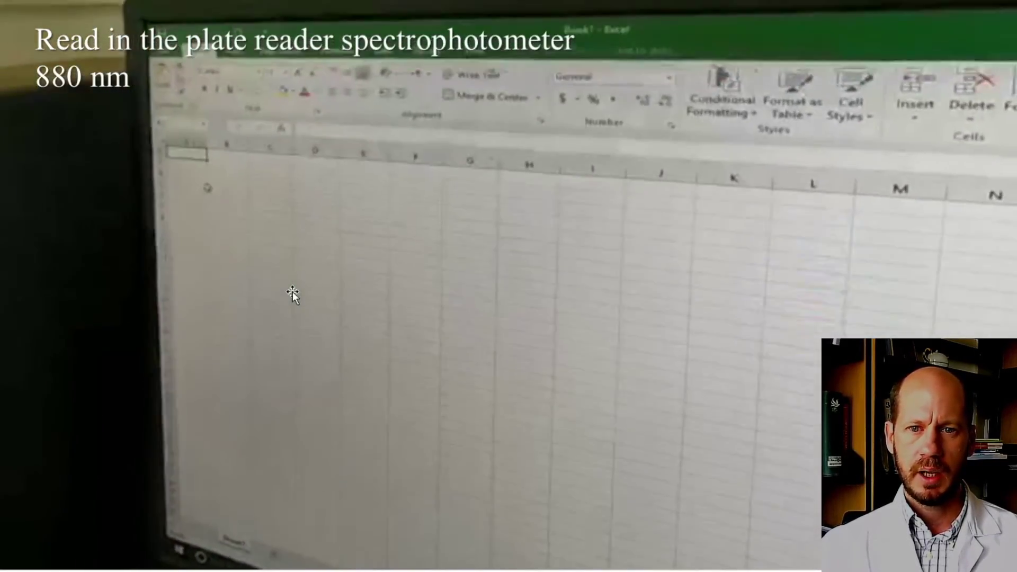
{"action": "key", "text": "Right"}
{"action": "key", "text": "ctrl+v"}
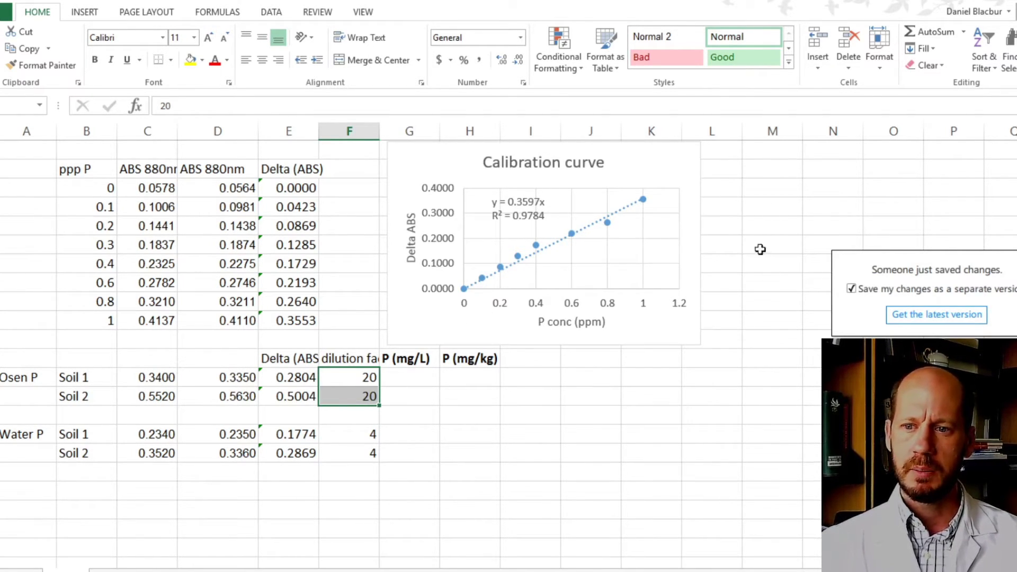
Step: Examine the duplicate 880 nm absorbance readings of the standards and the slope in the calibration curve's trendline equation
{"action": "left_click", "coordinate": [501, 397]}
{"action": "left_click", "coordinate": [459, 395]}
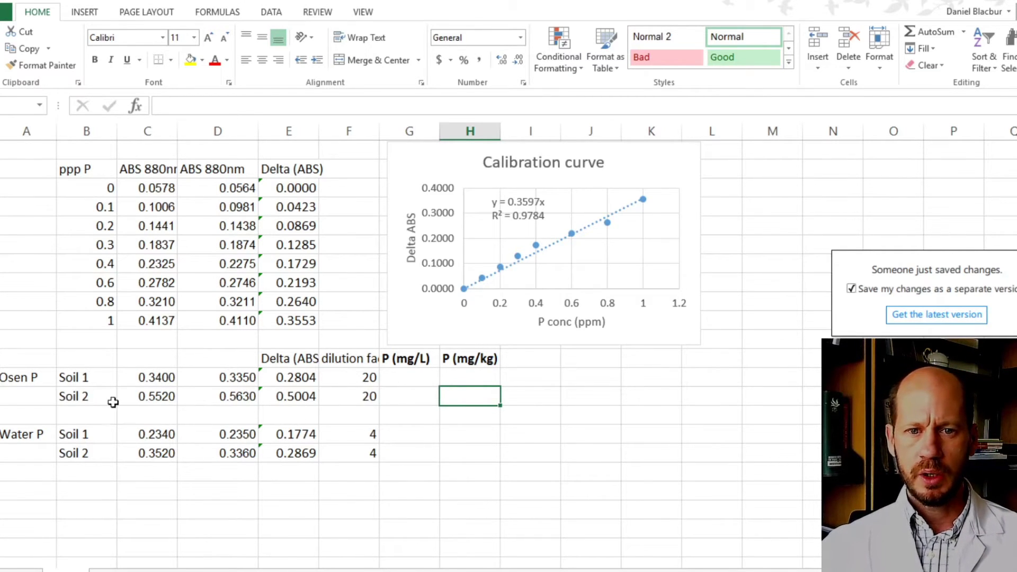
{"action": "mouse_move", "coordinate": [143, 192]}
{"action": "left_mouse_down"}
{"action": "mouse_move", "coordinate": [215, 217]}
{"action": "mouse_move", "coordinate": [216, 318]}
{"action": "left_mouse_up"}
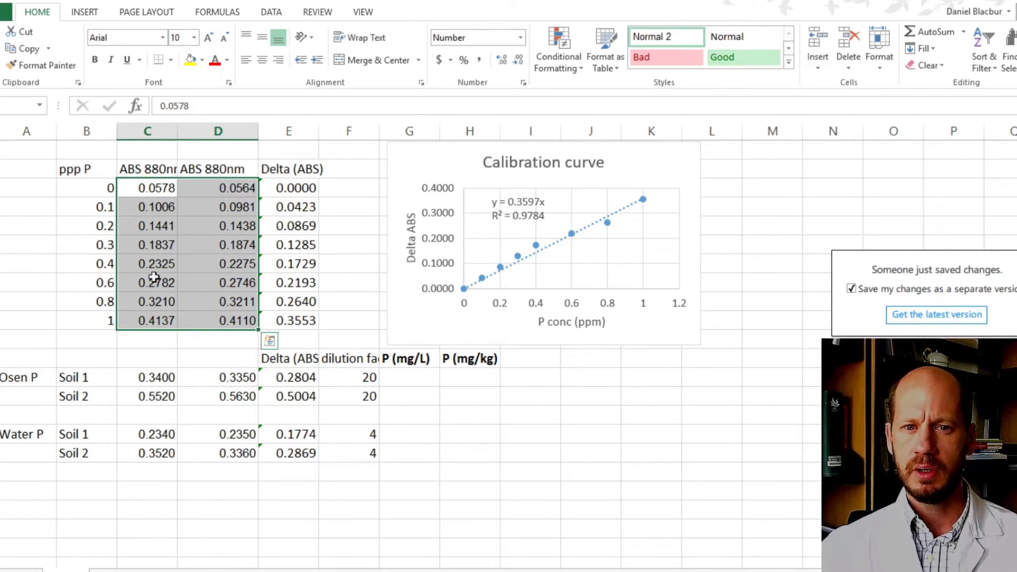
{"action": "left_click", "coordinate": [148, 185]}
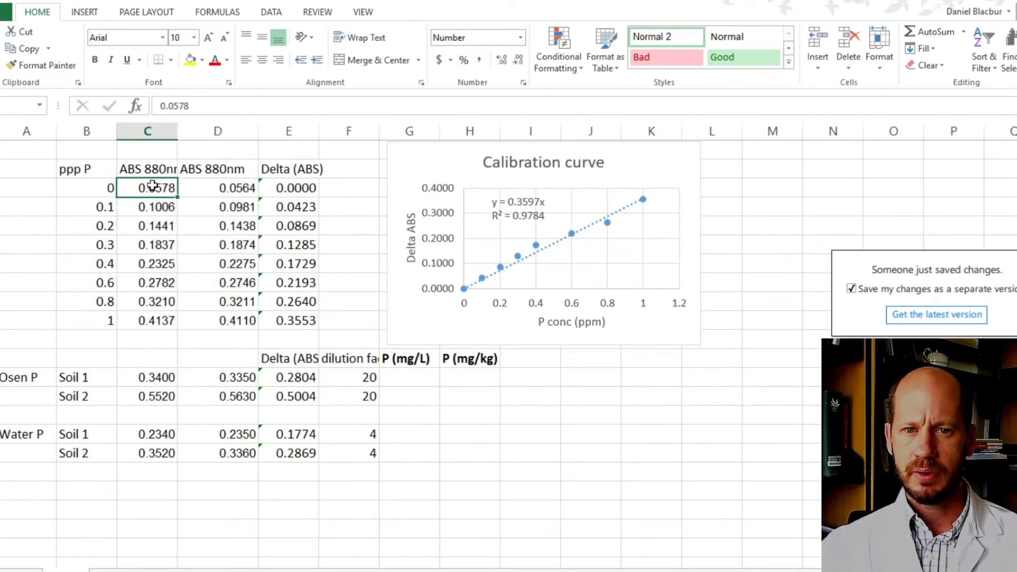
{"action": "left_click", "coordinate": [215, 188]}
{"action": "left_click", "coordinate": [155, 320]}
{"action": "left_click", "coordinate": [213, 320]}
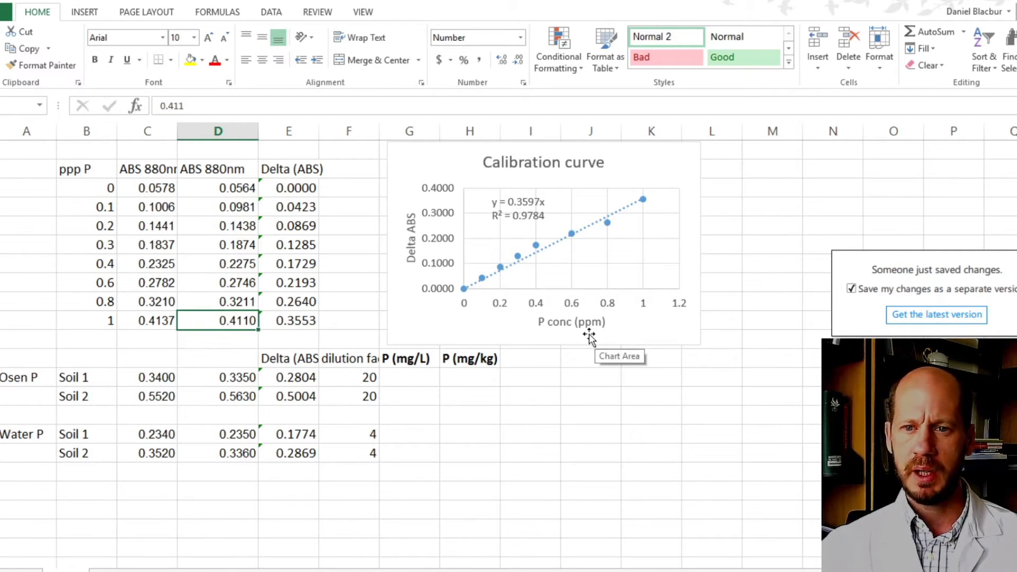
{"action": "left_click", "coordinate": [523, 201]}
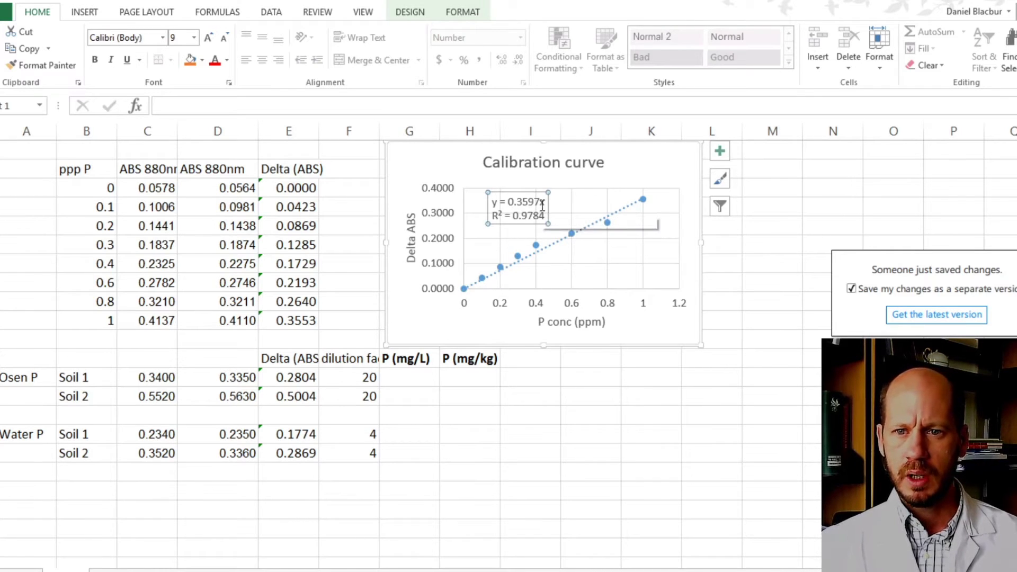
{"action": "left_click_drag", "start_coordinate": [541, 201], "coordinate": [534, 201]}
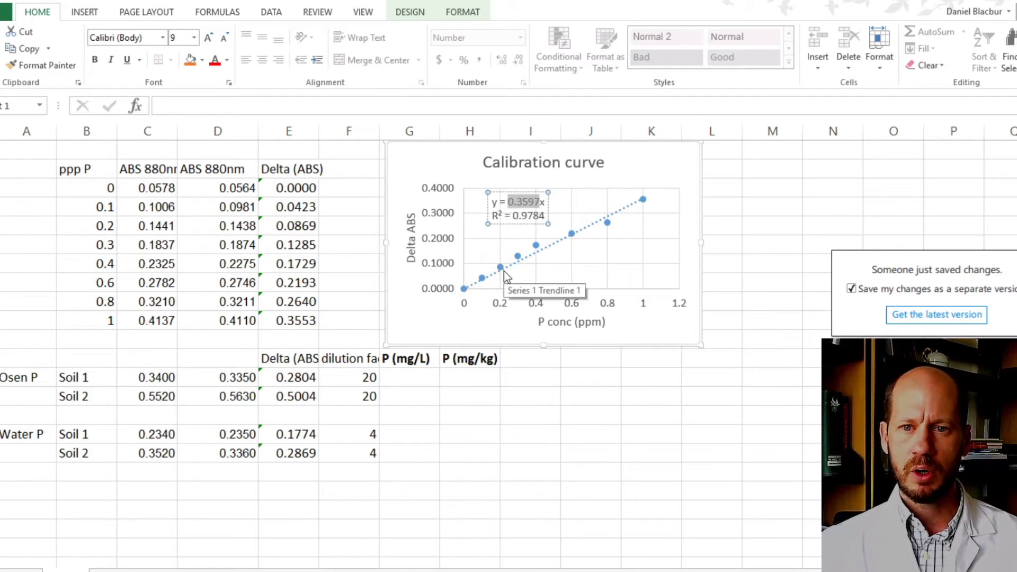
Step: Review the Delta (ABS) formula for Osen P Soil 1 and the dilution factors of the Osen P and Water P samples
{"action": "left_click", "coordinate": [427, 398]}
{"action": "double_click", "coordinate": [298, 379]}
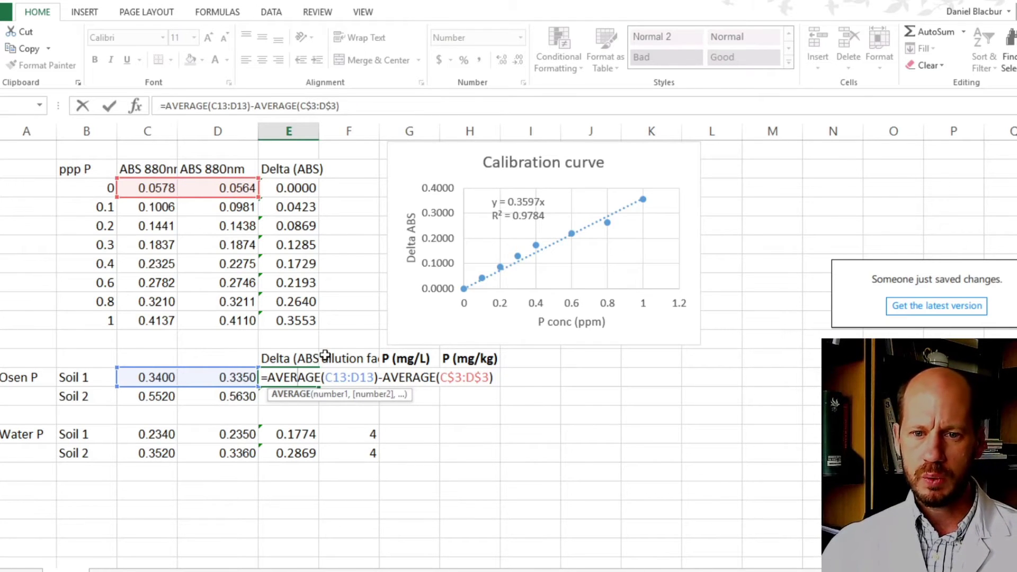
{"action": "key", "text": "Return"}
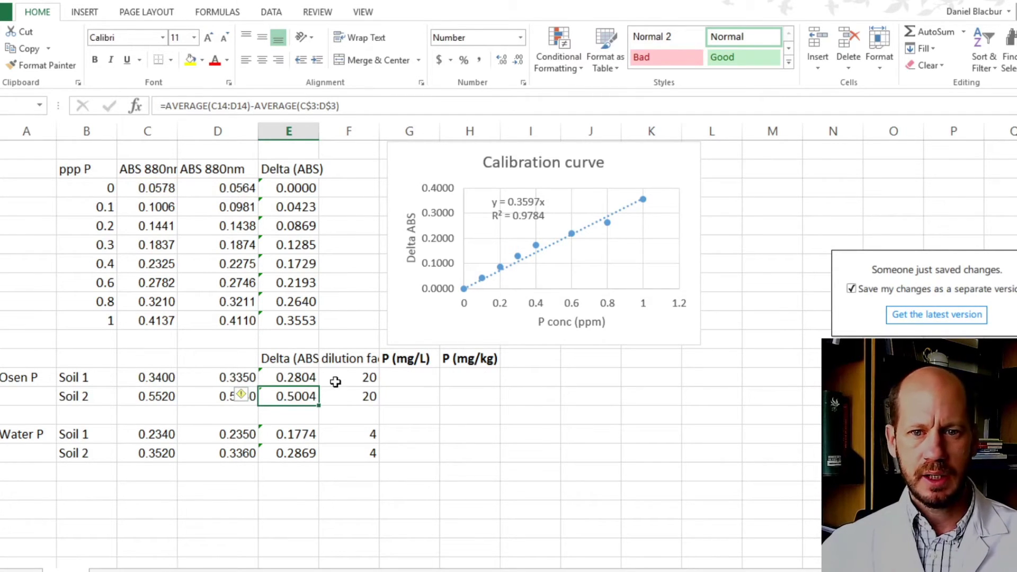
{"action": "left_click", "coordinate": [354, 381]}
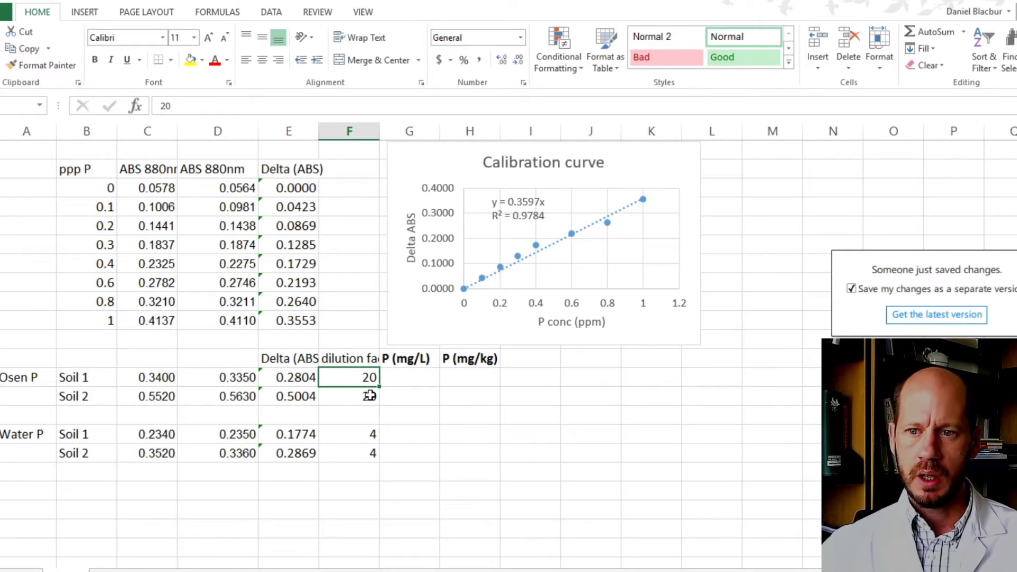
{"action": "left_click", "coordinate": [369, 396]}
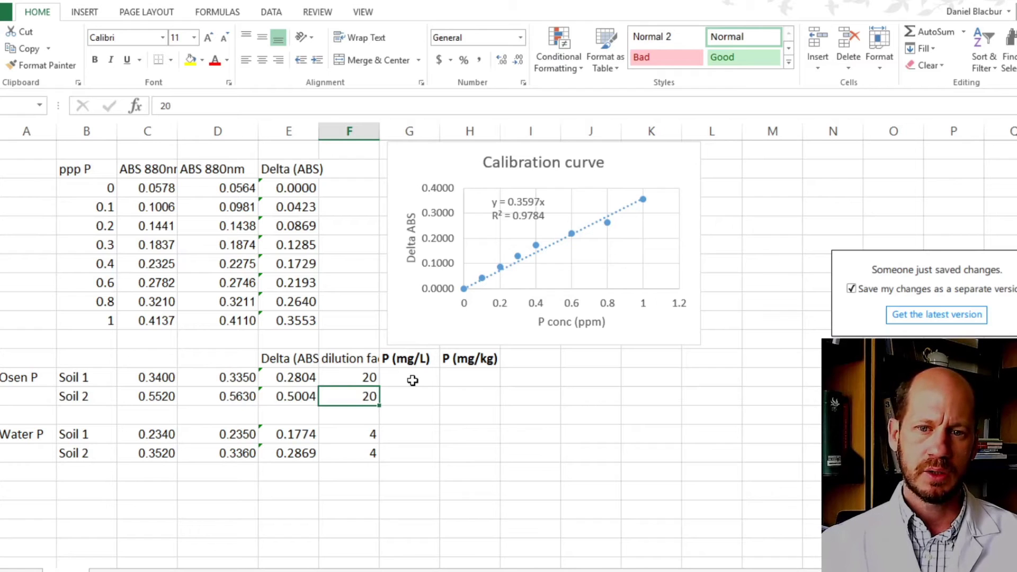
{"action": "left_click", "coordinate": [361, 377]}
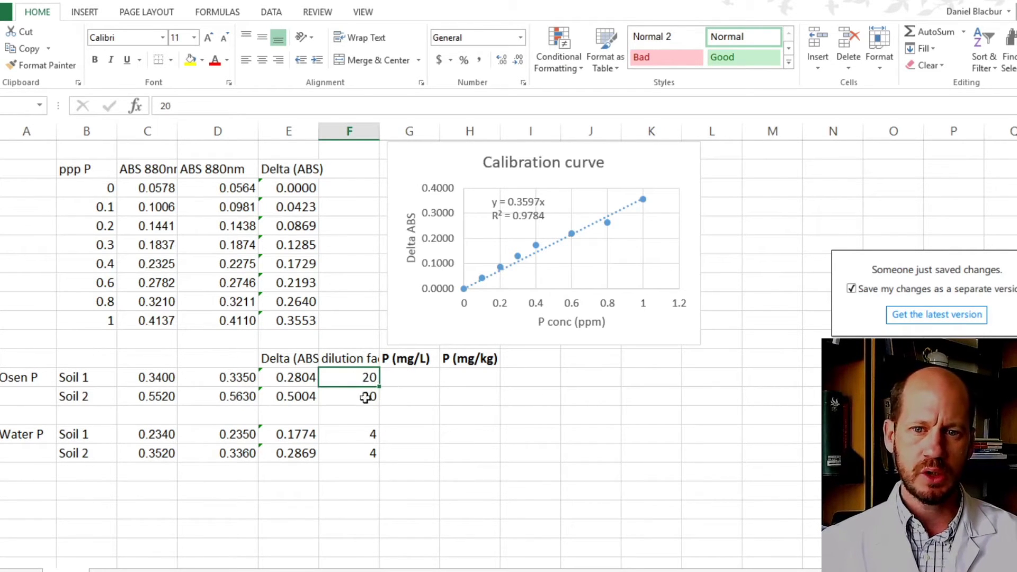
{"action": "left_click", "coordinate": [363, 397]}
{"action": "left_click", "coordinate": [368, 439]}
{"action": "left_click", "coordinate": [370, 450]}
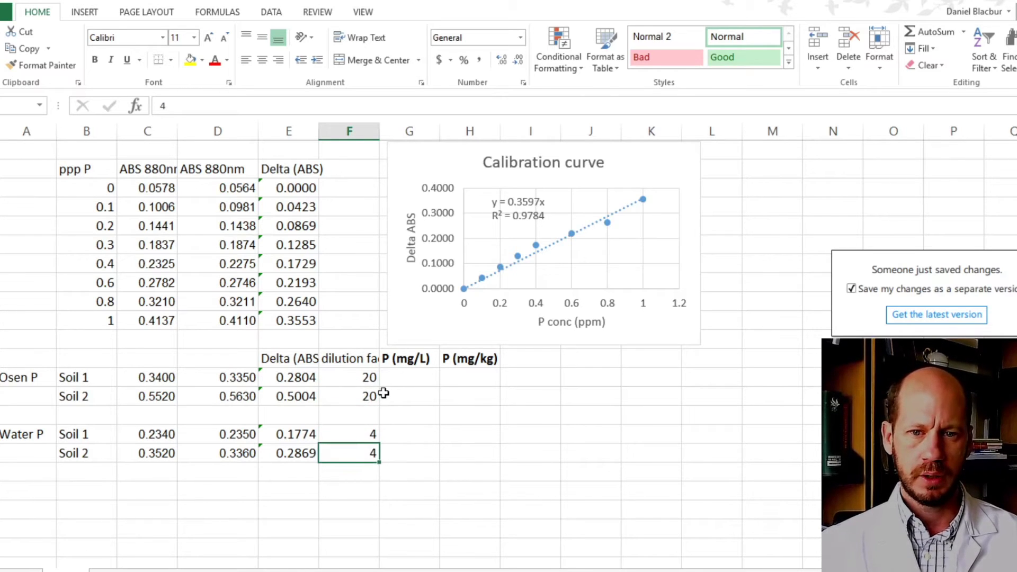
Step: Calculate P (mg/L) for Osen P Soil 1 in G13 with the formula =E13/0.3597
{"action": "left_click", "coordinate": [427, 383]}
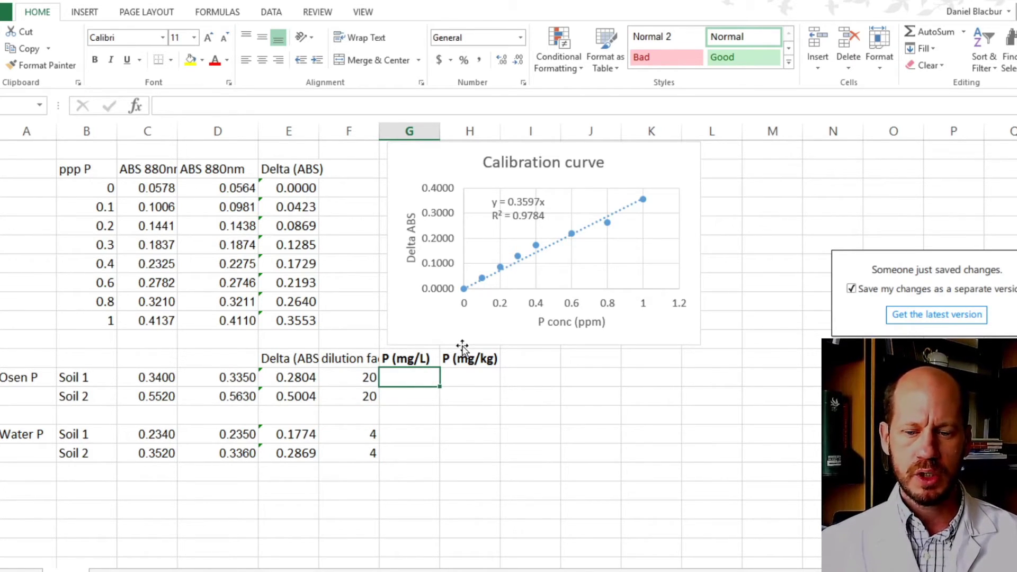
{"action": "type", "text": "="}
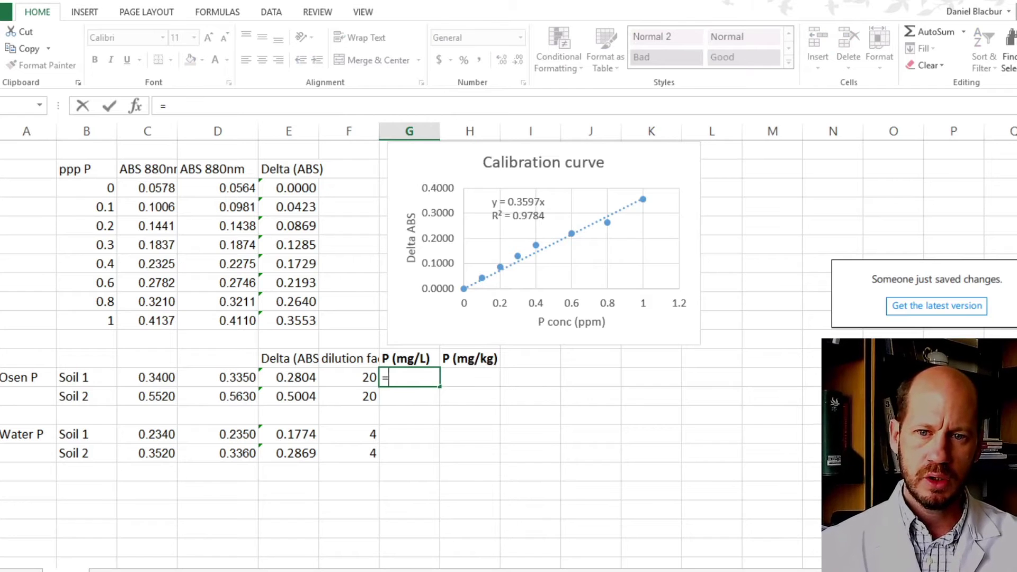
{"action": "key", "text": "Left"}
{"action": "key", "text": "Left"}
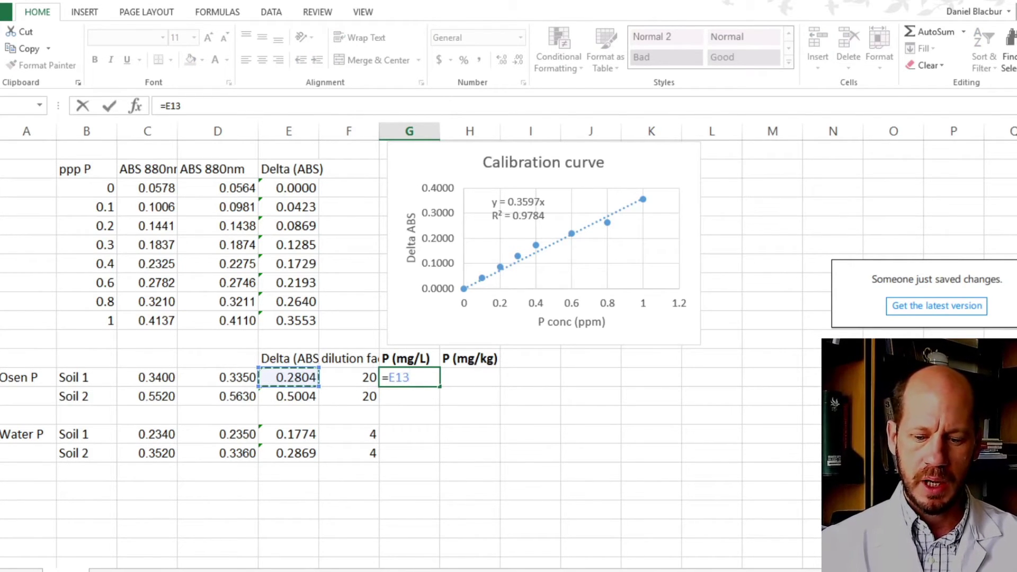
{"action": "type", "text": "/0.3597"}
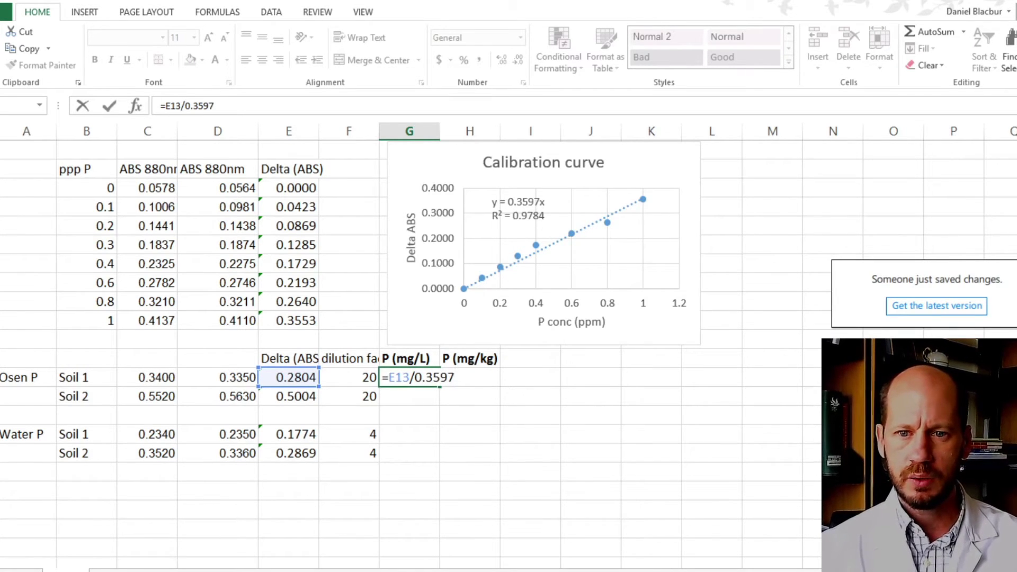
{"action": "key", "text": "Return"}
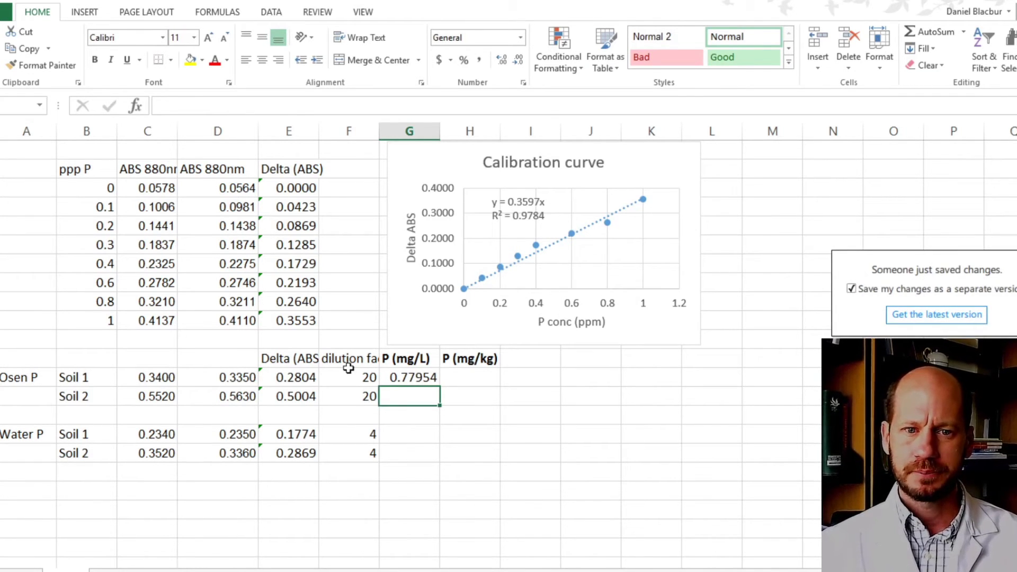
Step: Move the calibration chart sideways clear of columns G and H, and enter "Extract" above the P (mg/L) heading
{"action": "left_click", "coordinate": [408, 345]}
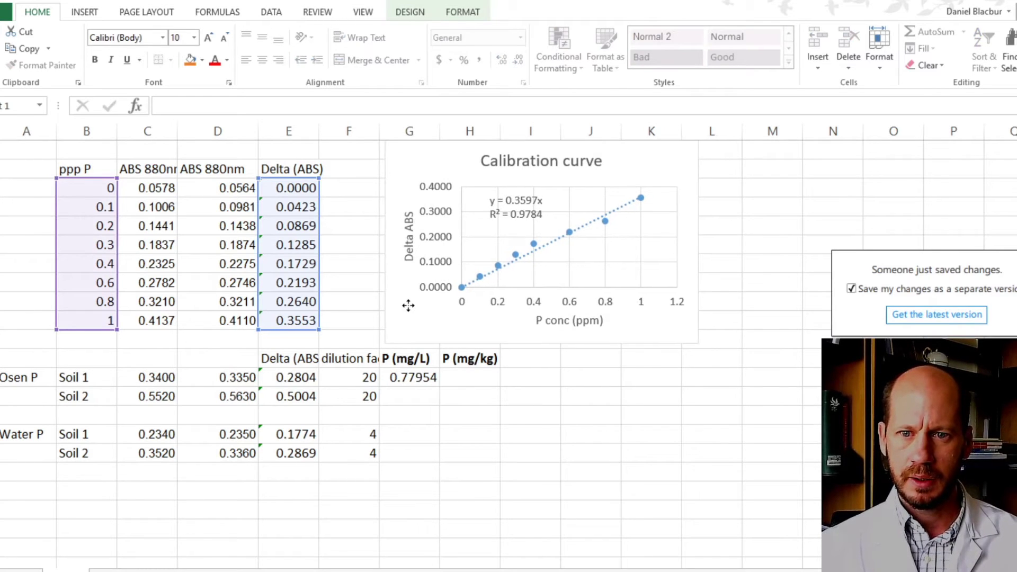
{"action": "left_click_drag", "start_coordinate": [398, 322], "coordinate": [553, 322]}
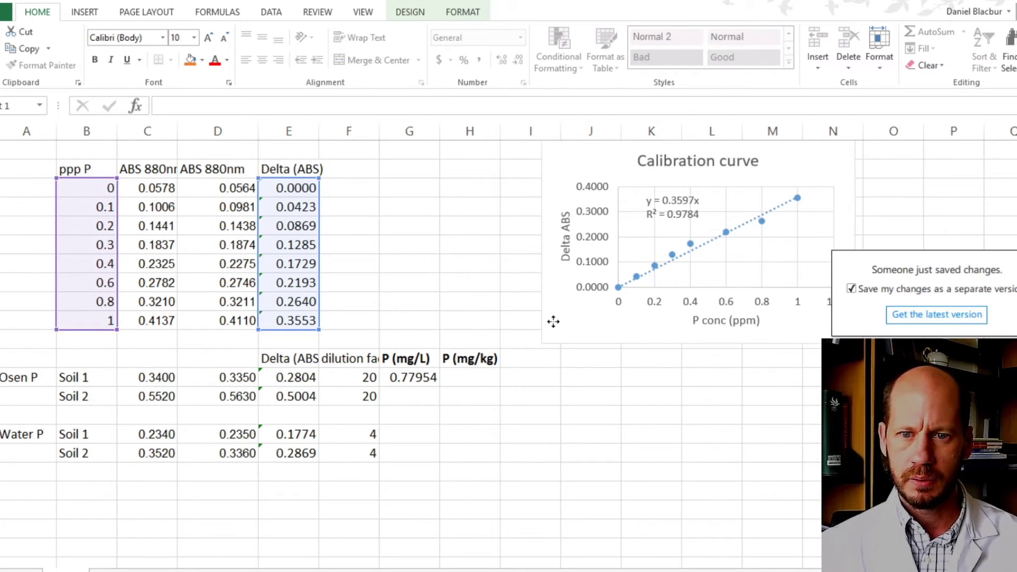
{"action": "left_click", "coordinate": [412, 339]}
{"action": "type", "text": "Ex"}
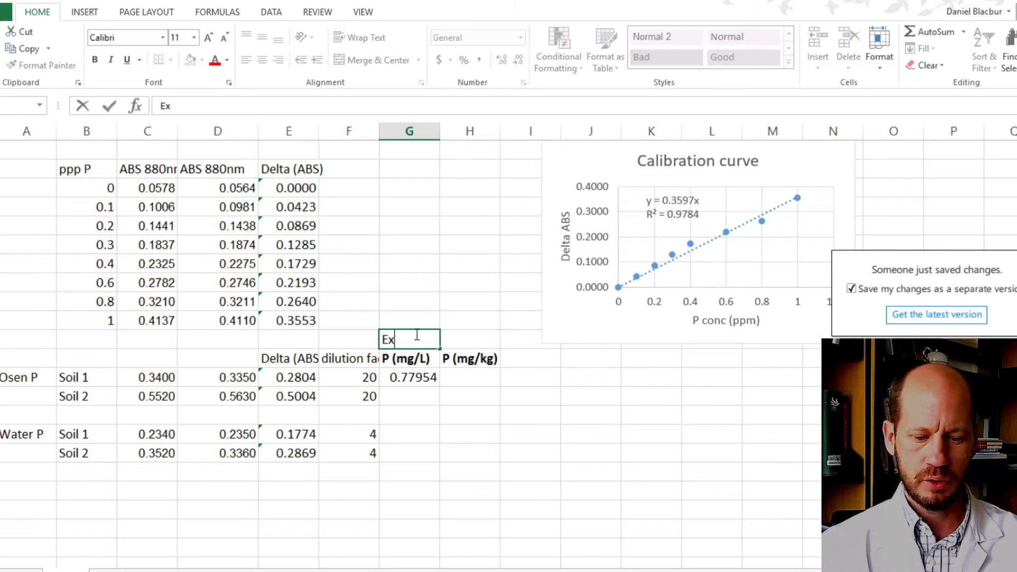
{"action": "type", "text": "tract"}
{"action": "key", "text": "Return"}
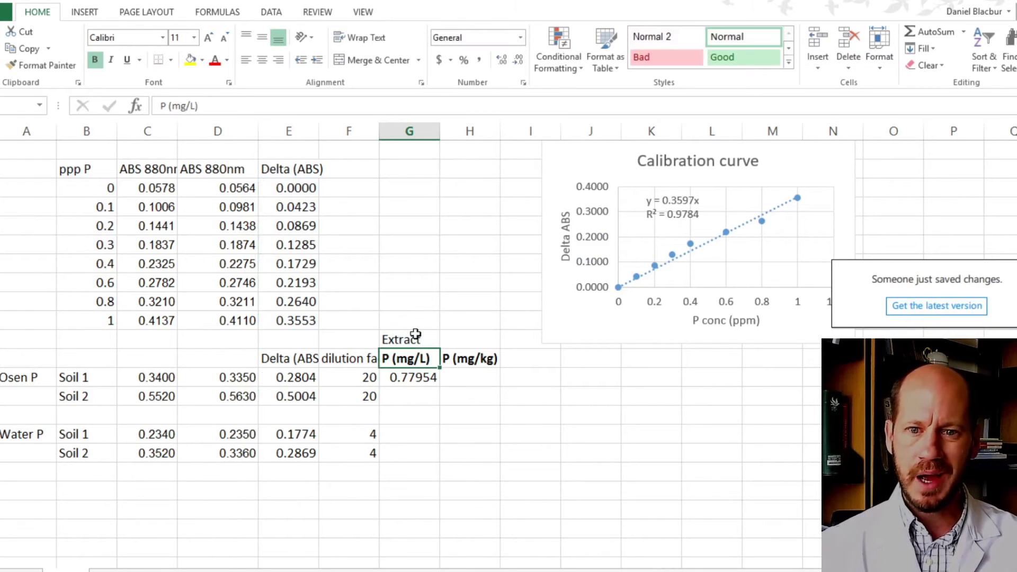
Step: Calculate P (mg/kg) for Osen P Soil 1 in H13 with the formula =G13*F13
{"action": "left_click", "coordinate": [475, 381]}
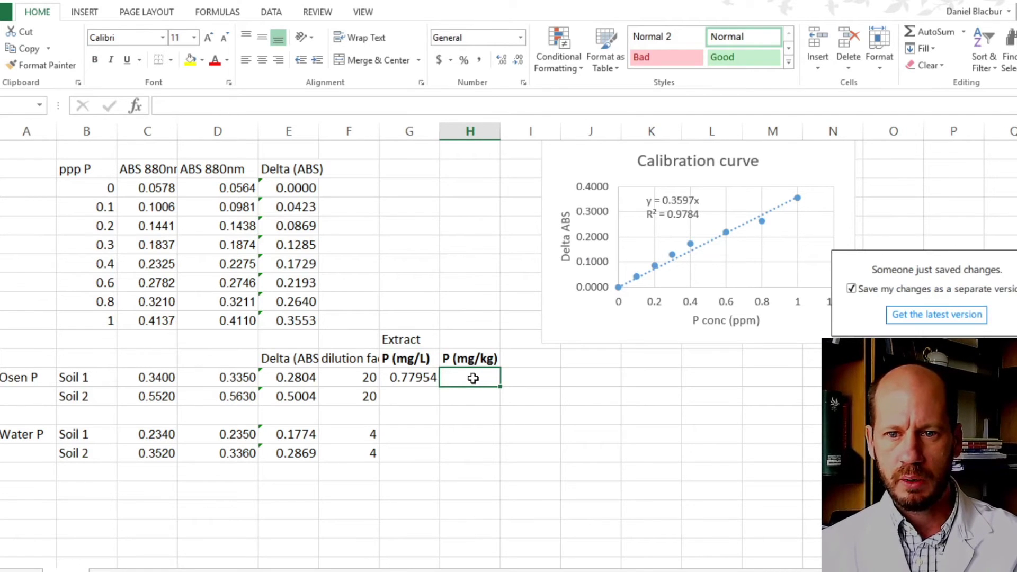
{"action": "type", "text": "="}
{"action": "left_click", "coordinate": [424, 376]}
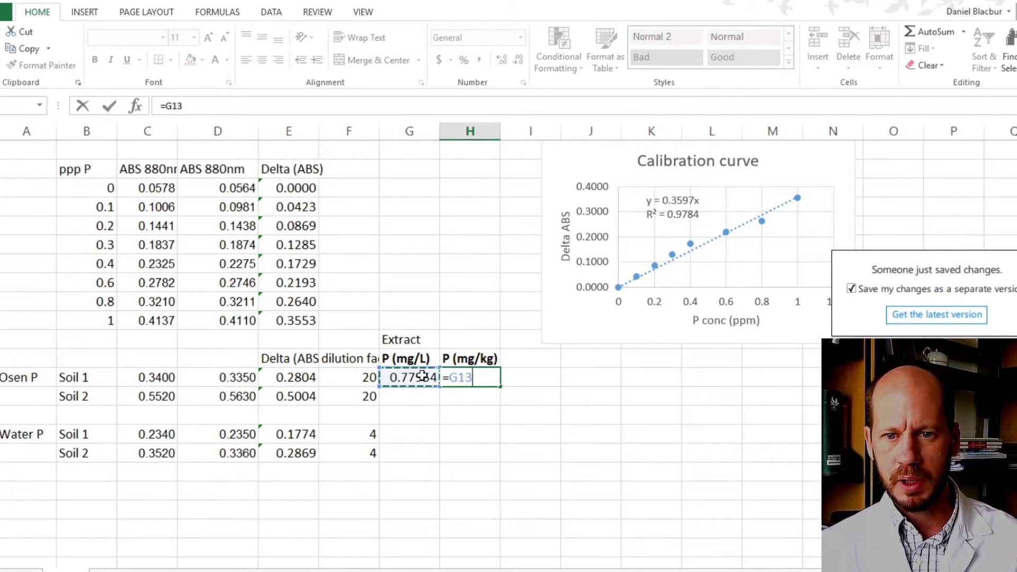
{"action": "type", "text": "*"}
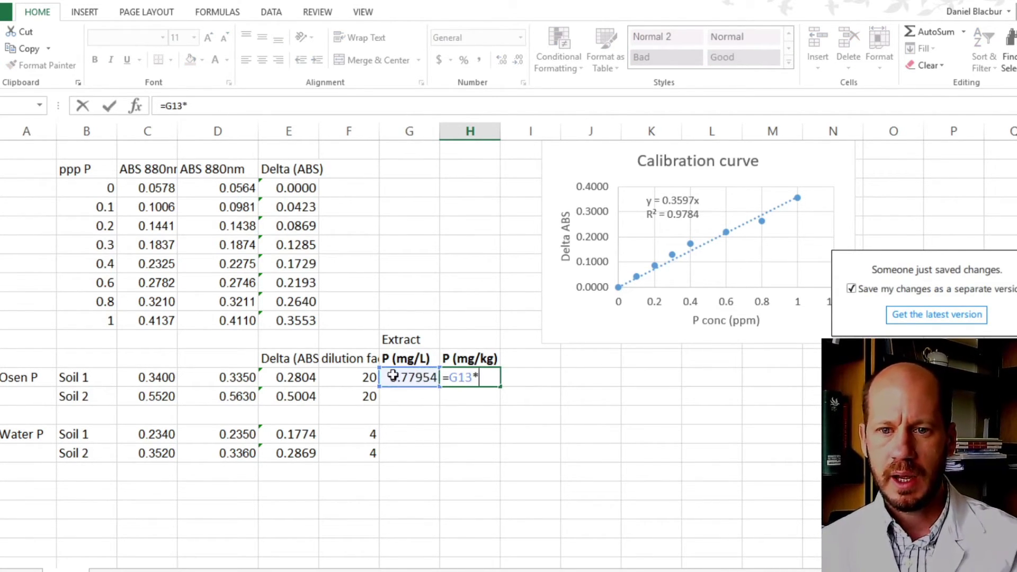
{"action": "left_click", "coordinate": [350, 376]}
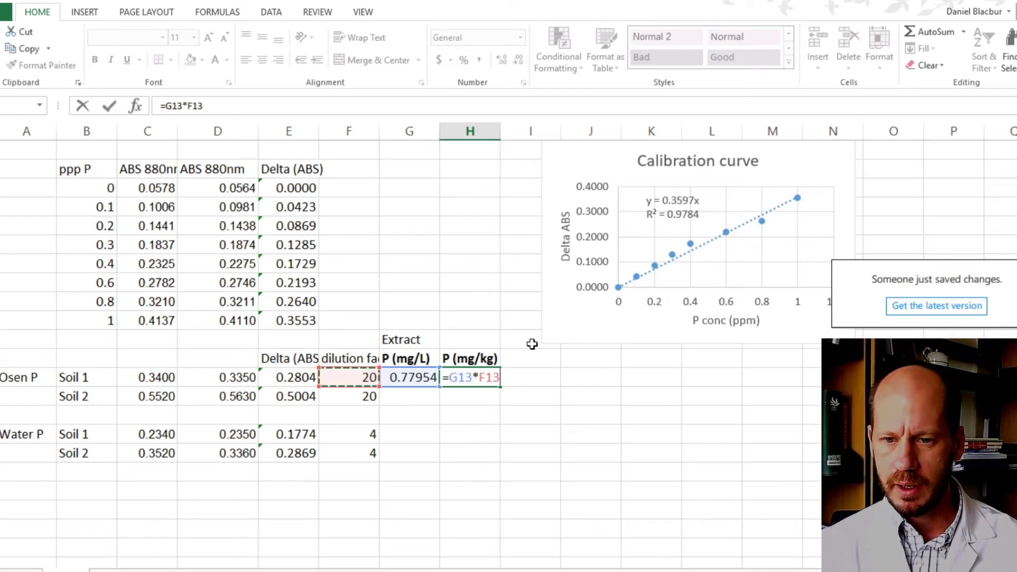
{"action": "key", "text": "Return"}
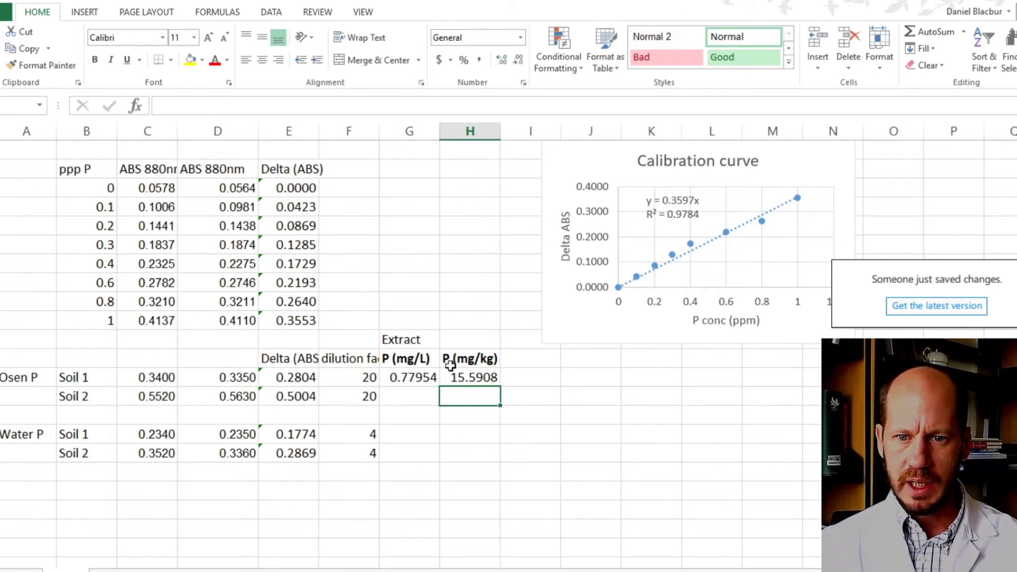
Step: Copy the P (mg/L) and P (mg/kg) formulas from Osen P Soil 1 to the Soil 2 row
{"action": "left_click_drag", "start_coordinate": [410, 380], "coordinate": [453, 376]}
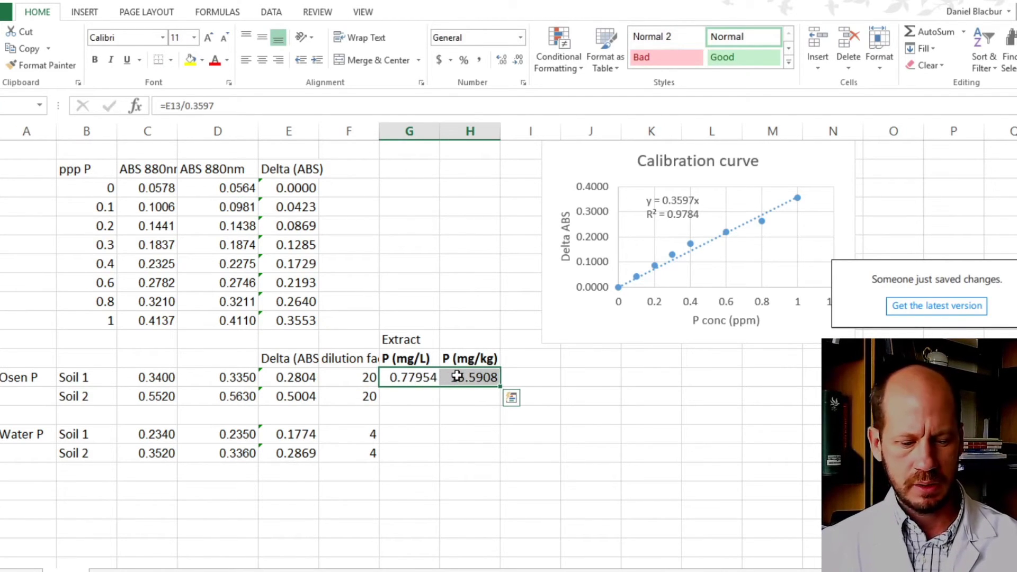
{"action": "key", "text": "ctrl+c"}
{"action": "left_click", "coordinate": [418, 390]}
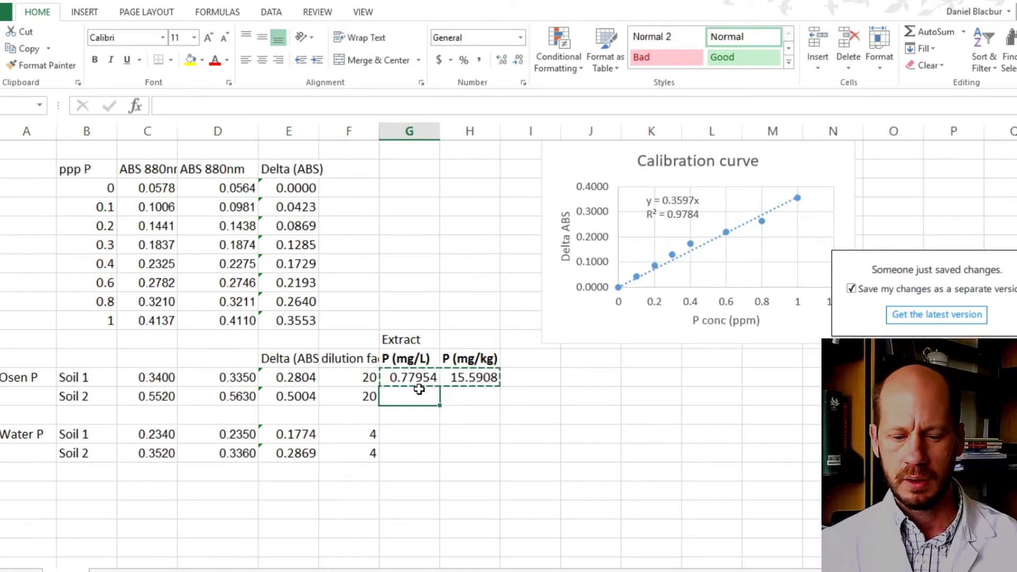
{"action": "key", "text": "ctrl+v"}
Step: Copy the P (mg/L) and P (mg/kg) formulas from both Osen P soils to the two Water P soil rows
{"action": "left_click_drag", "start_coordinate": [420, 429], "coordinate": [463, 449]}
{"action": "key", "text": "ctrl+c"}
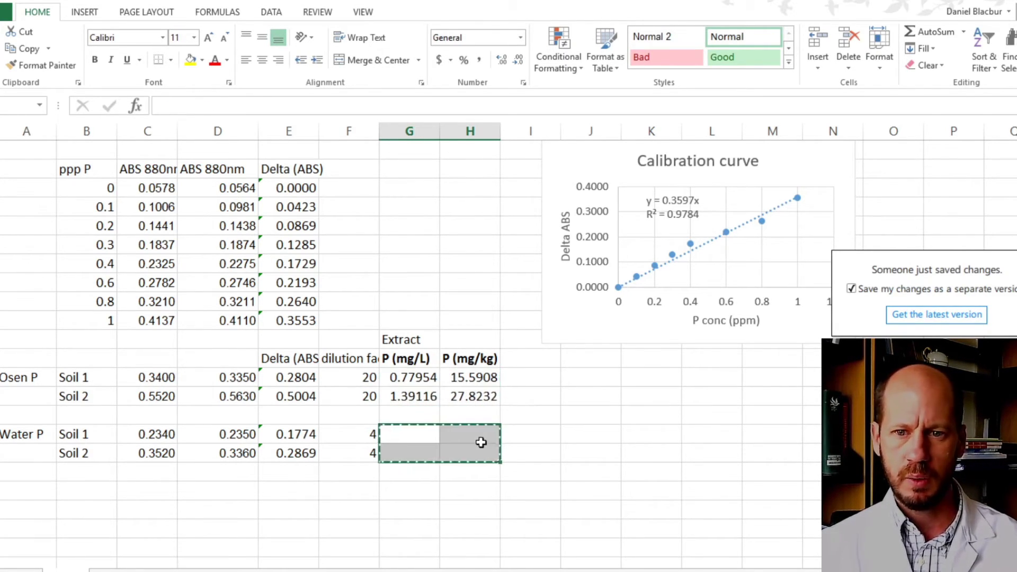
{"action": "left_click_drag", "start_coordinate": [422, 379], "coordinate": [457, 395]}
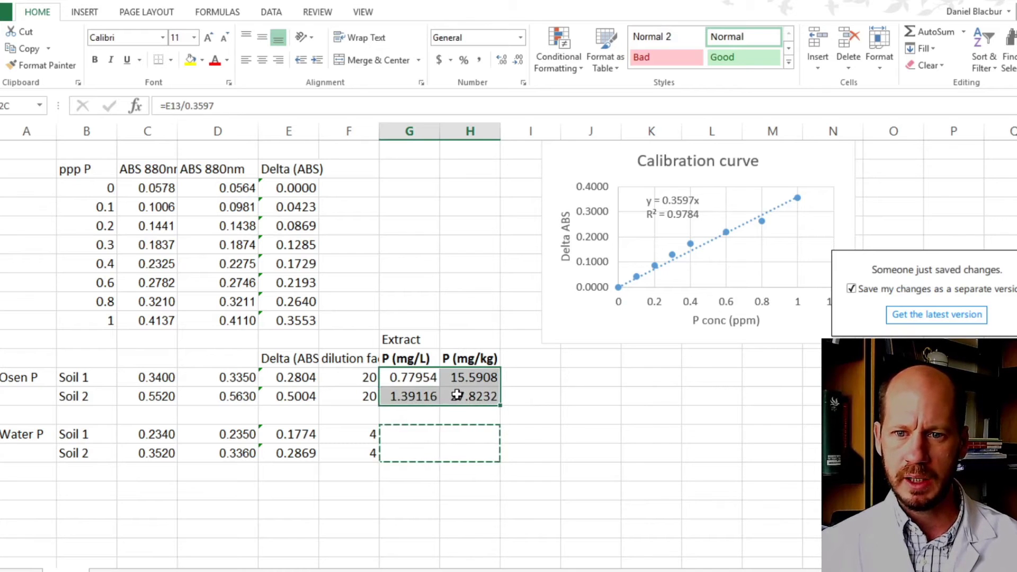
{"action": "key", "text": "ctrl+c"}
{"action": "left_click", "coordinate": [406, 433]}
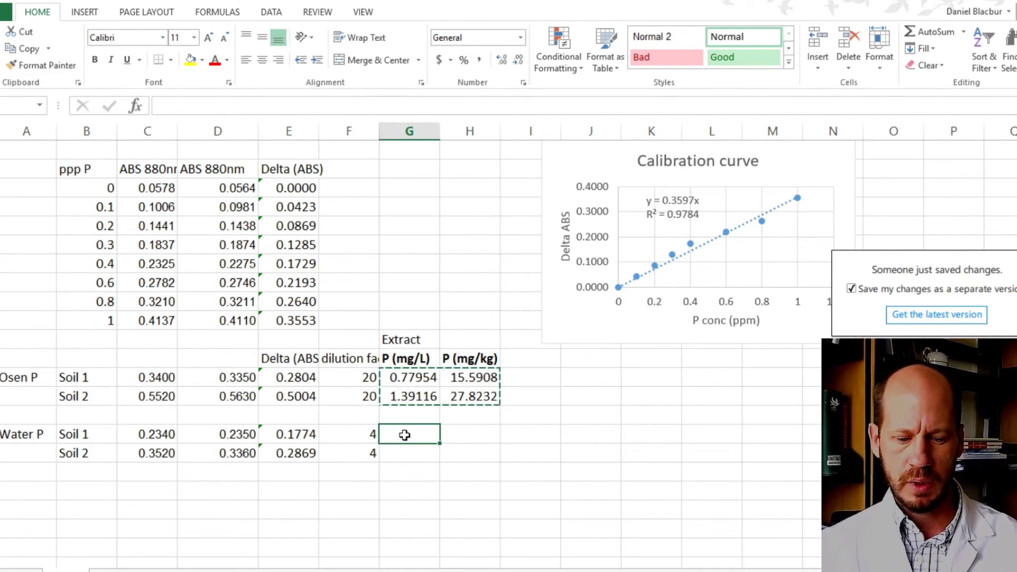
{"action": "key", "text": "ctrl+v"}
{"action": "left_click", "coordinate": [532, 435]}
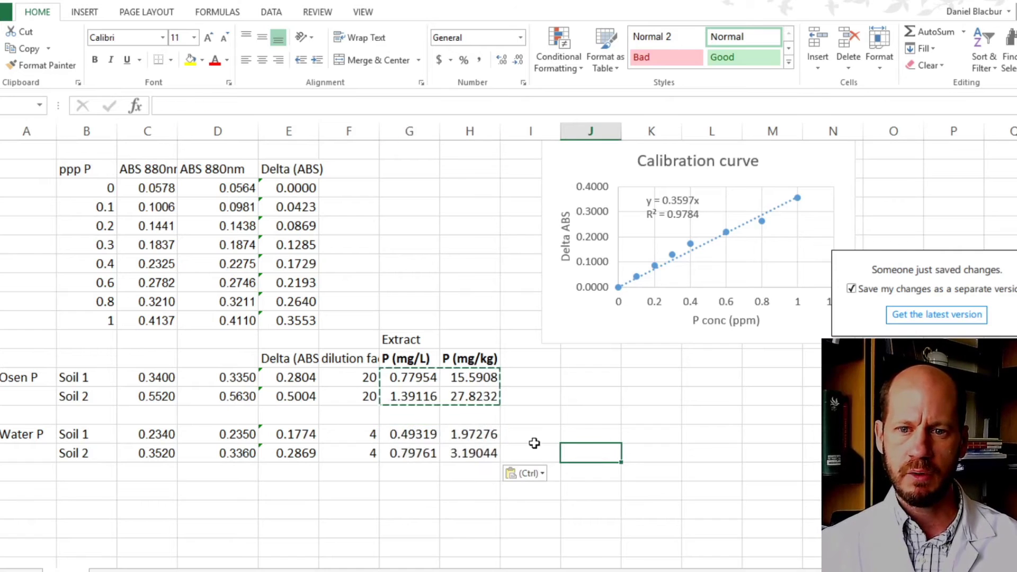
Step: Format the P (mg/L) and P (mg/kg) results for all Osen P and Water P soils to two decimal places
{"action": "left_click_drag", "start_coordinate": [427, 381], "coordinate": [480, 456]}
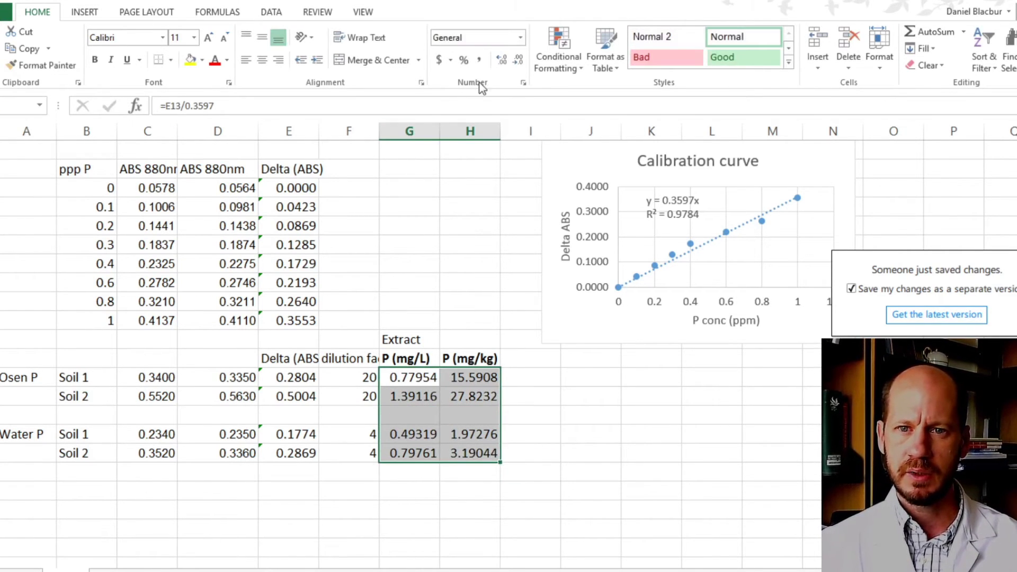
{"action": "left_click", "coordinate": [520, 63]}
{"action": "left_click", "coordinate": [520, 64]}
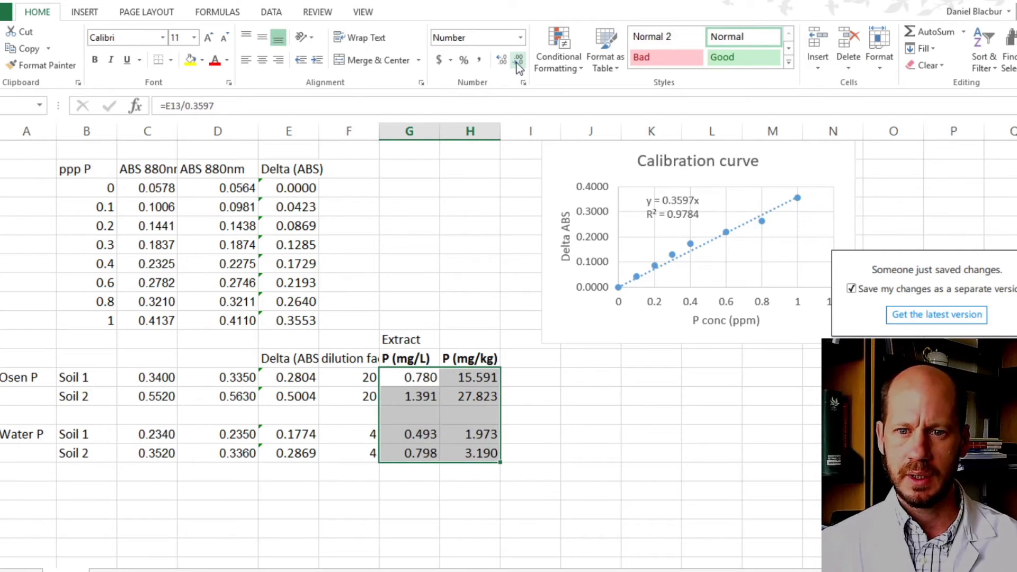
{"action": "left_click", "coordinate": [519, 64]}
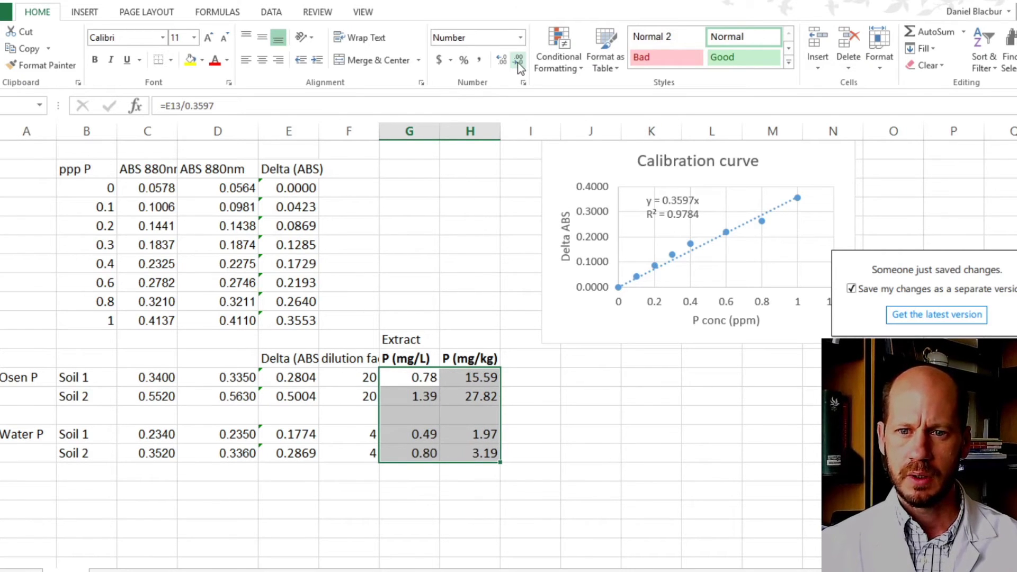
{"action": "left_click", "coordinate": [517, 379]}
Step: Compare the Osen P results in mg/kg between Soil 1 and Soil 2
{"action": "left_click", "coordinate": [486, 379]}
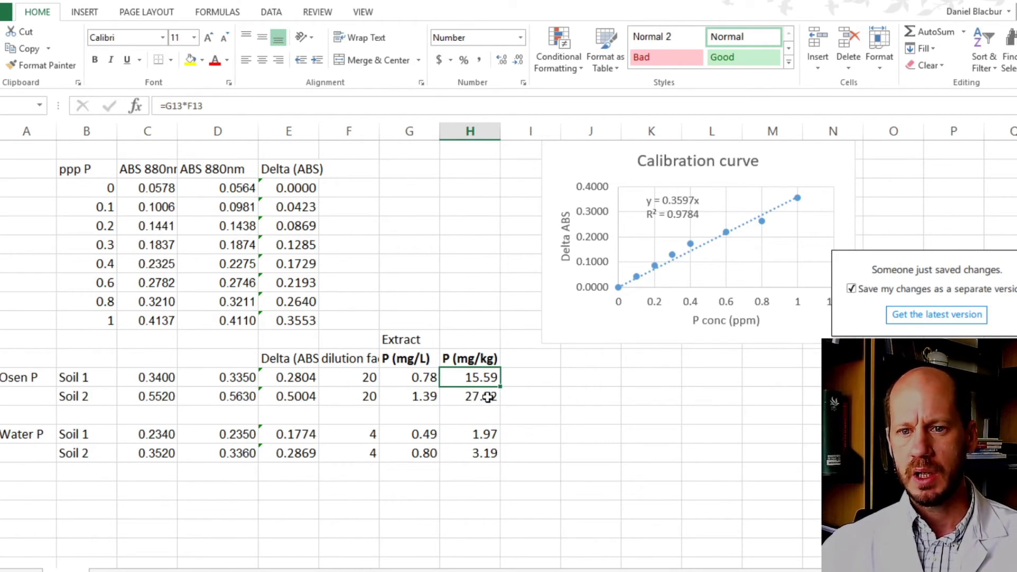
{"action": "left_click", "coordinate": [488, 396]}
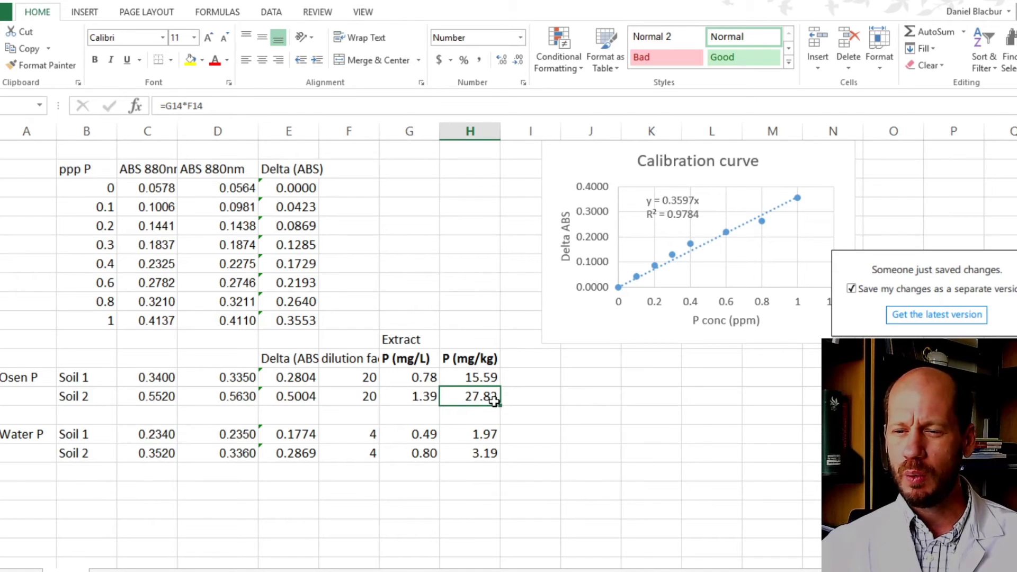
{"action": "left_click", "coordinate": [483, 376]}
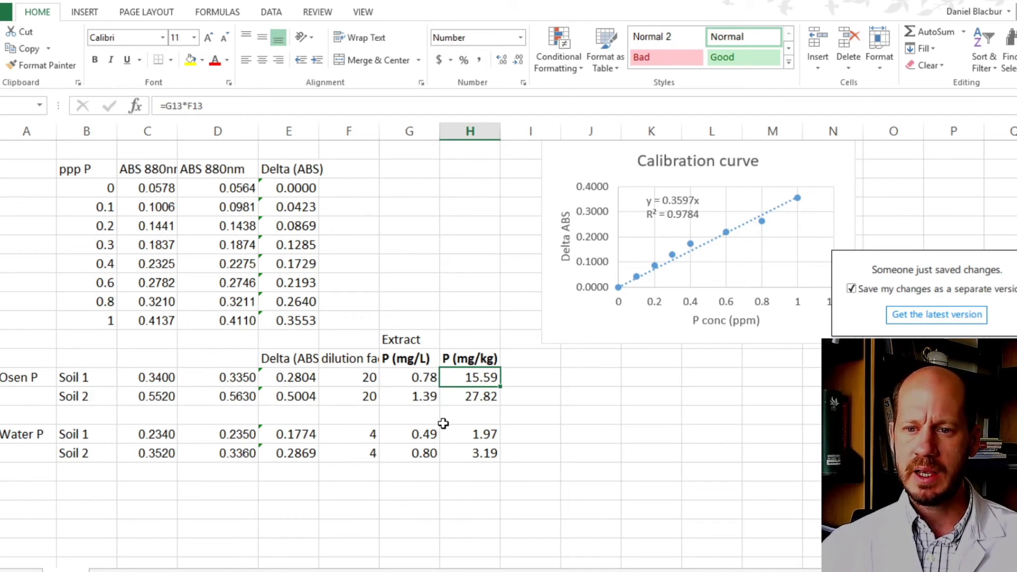
{"action": "left_click", "coordinate": [474, 395]}
{"action": "left_click", "coordinate": [480, 378]}
{"action": "left_click", "coordinate": [477, 402]}
{"action": "left_click", "coordinate": [478, 380]}
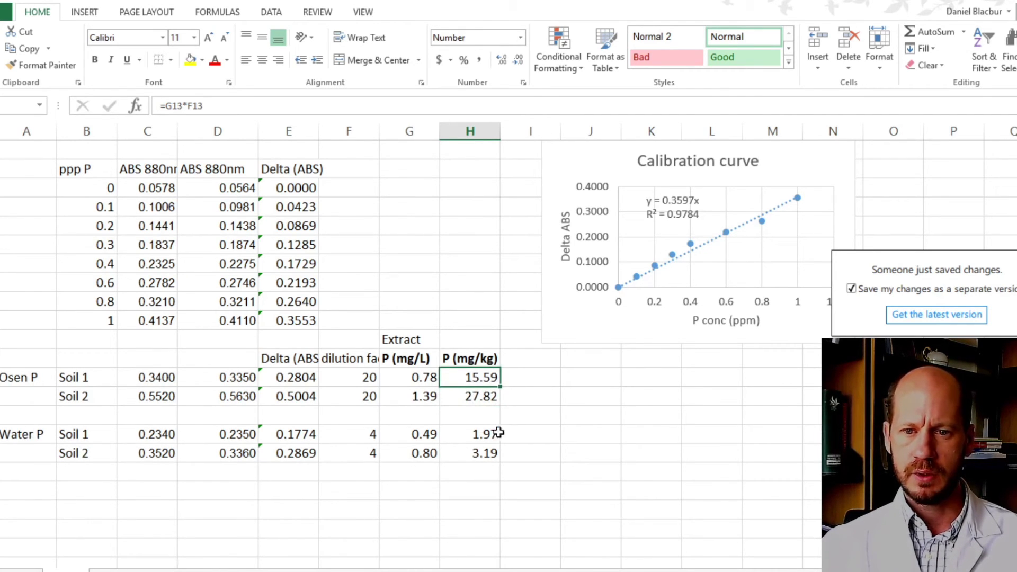
Step: Examine the Water P results in mg/kg for Soil 1 and Soil 2 and compare them with the Osen P results
{"action": "left_click_drag", "start_coordinate": [480, 434], "coordinate": [483, 453]}
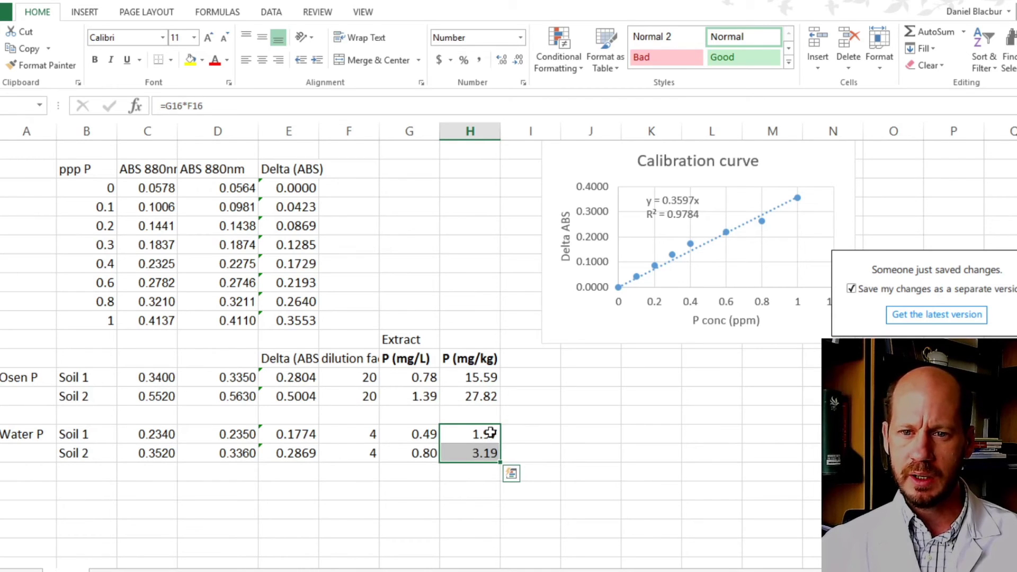
{"action": "left_click", "coordinate": [491, 371]}
{"action": "left_click", "coordinate": [491, 432]}
{"action": "left_click", "coordinate": [476, 374]}
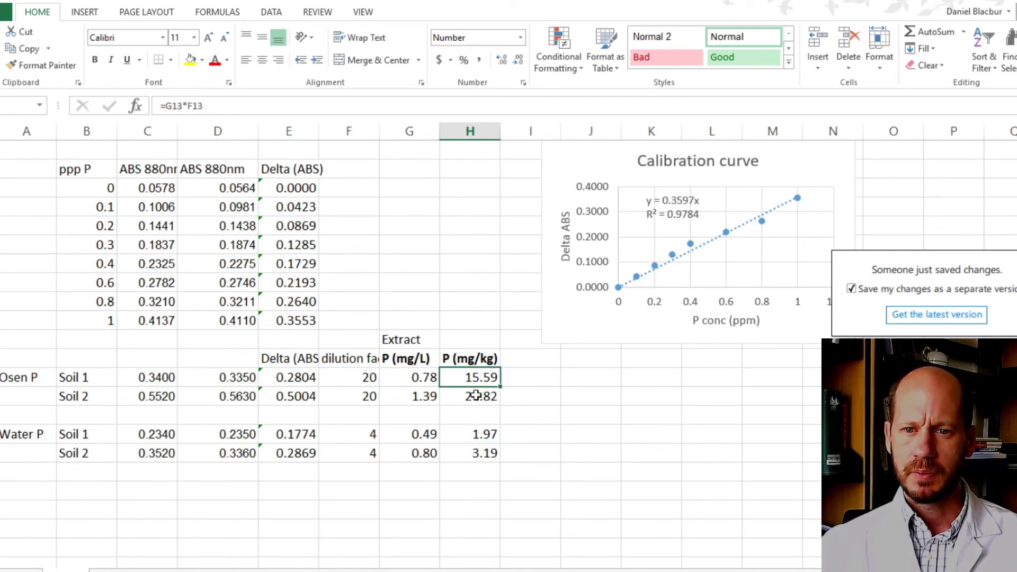
{"action": "left_click", "coordinate": [482, 434]}
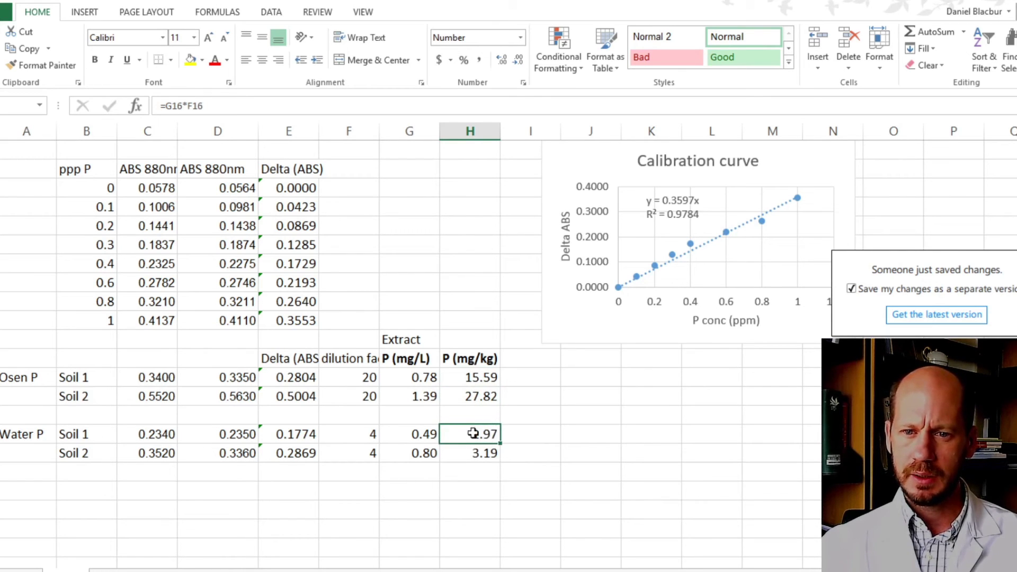
{"action": "left_click", "coordinate": [484, 456]}
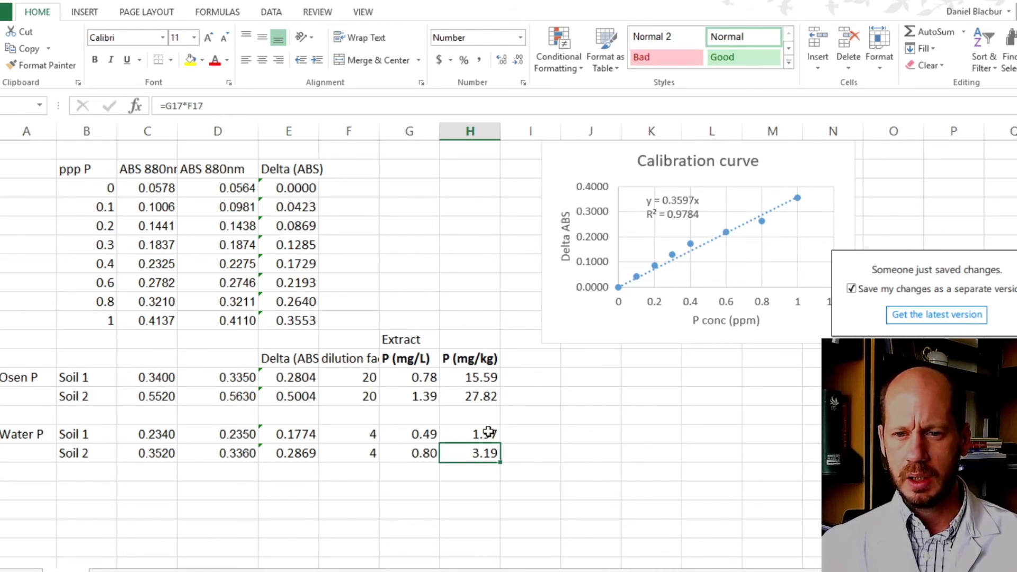
{"action": "left_click_drag", "start_coordinate": [488, 432], "coordinate": [500, 450]}
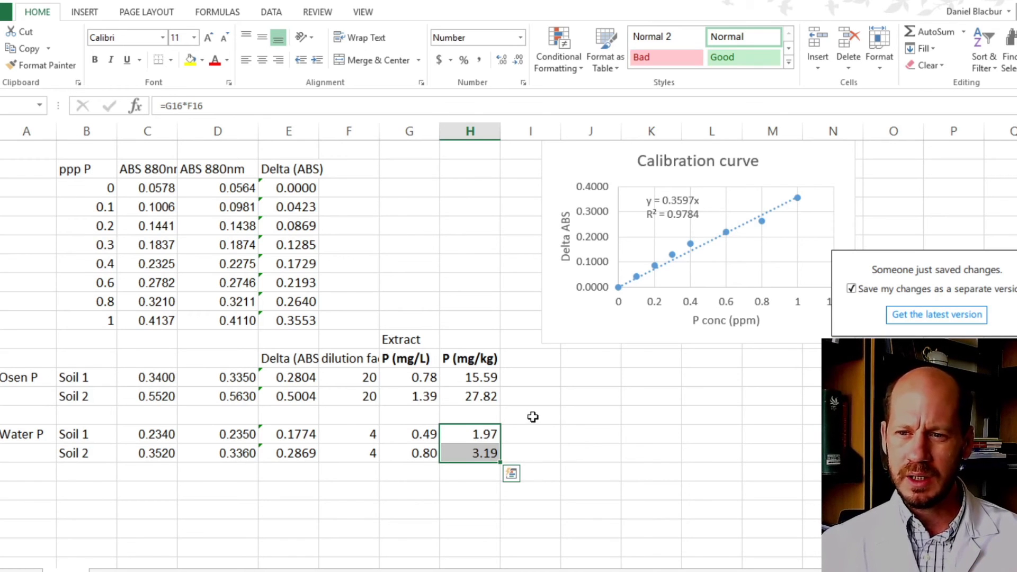
{"action": "left_click", "coordinate": [487, 442]}
{"action": "left_click", "coordinate": [489, 455]}
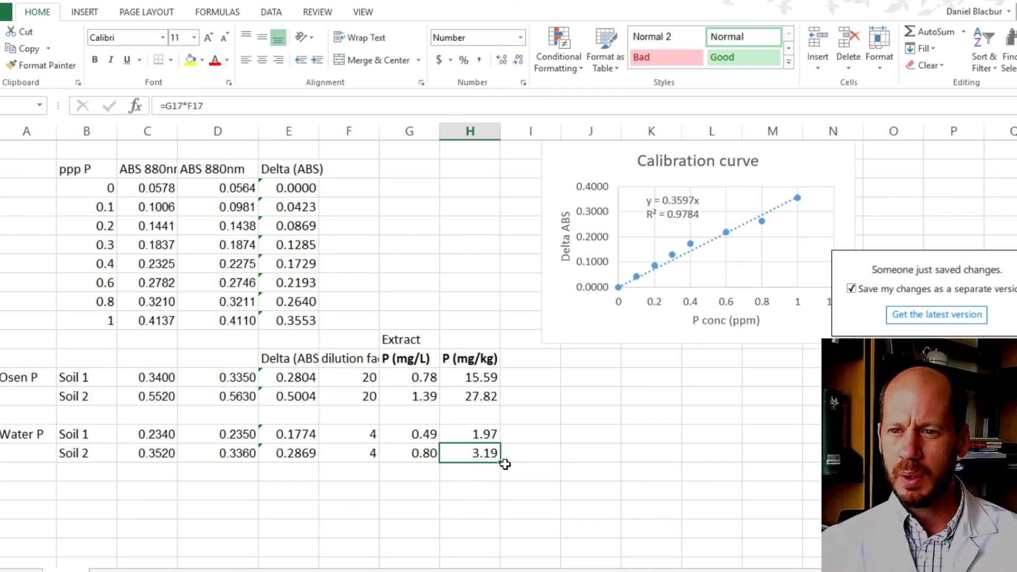
{"action": "left_click", "coordinate": [494, 439]}
{"action": "left_click", "coordinate": [493, 452]}
{"action": "left_click_drag", "start_coordinate": [500, 462], "coordinate": [497, 432]}
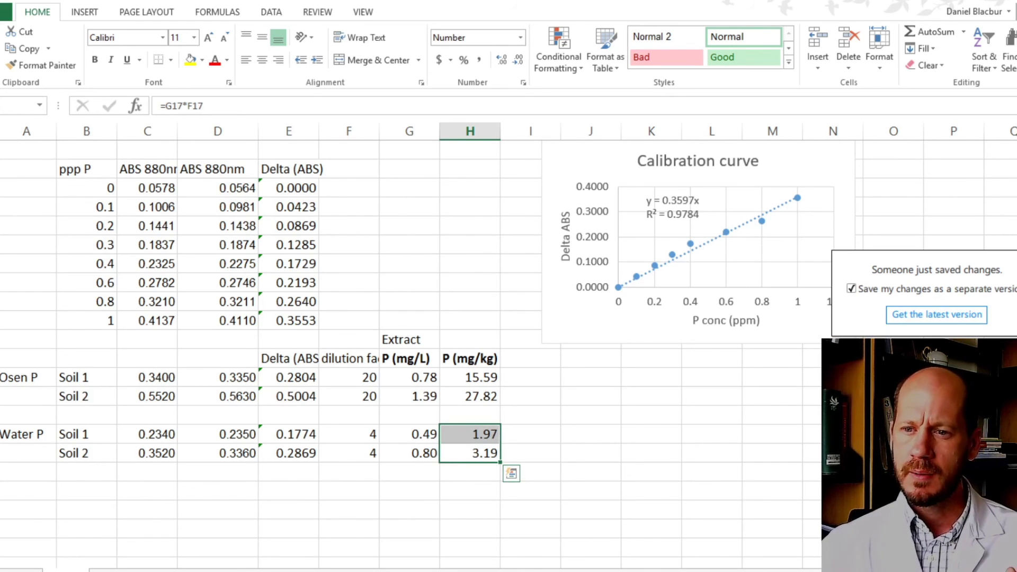
{"action": "left_click", "coordinate": [535, 439]}
Step: Enter "Soil" above the P (mg/kg) heading in column H
{"action": "left_click", "coordinate": [427, 378]}
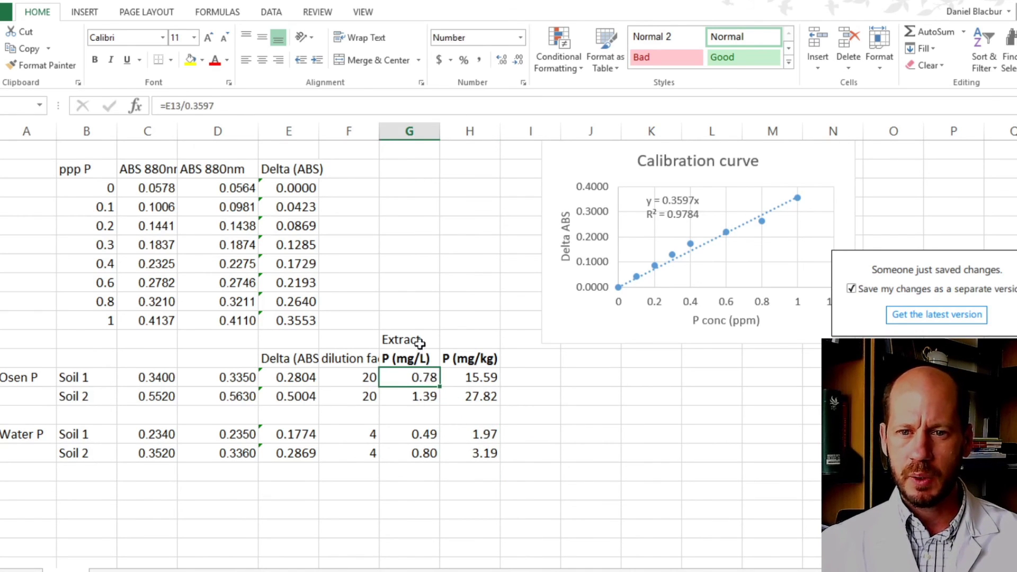
{"action": "left_click", "coordinate": [473, 345]}
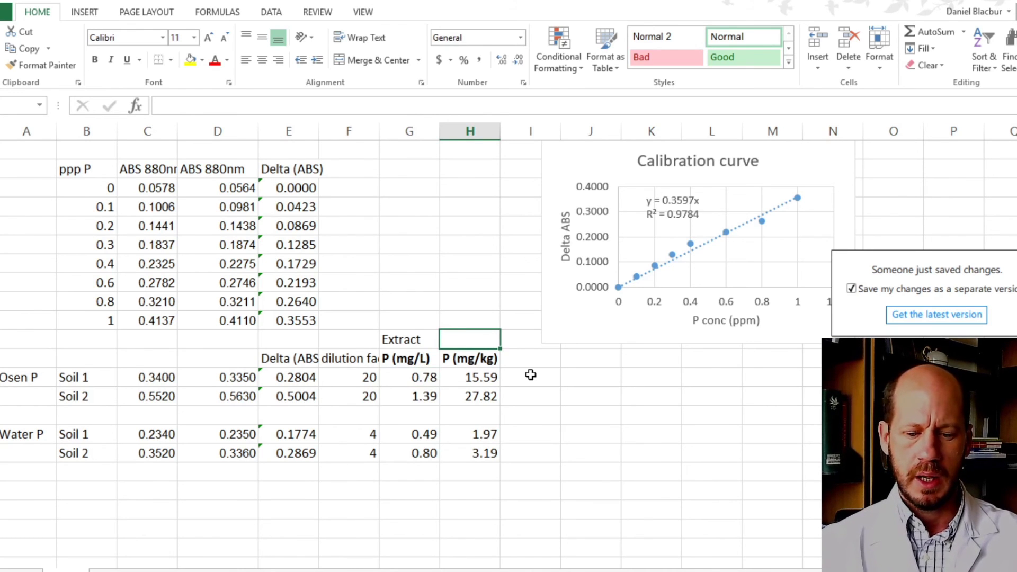
{"action": "type", "text": "Soil"}
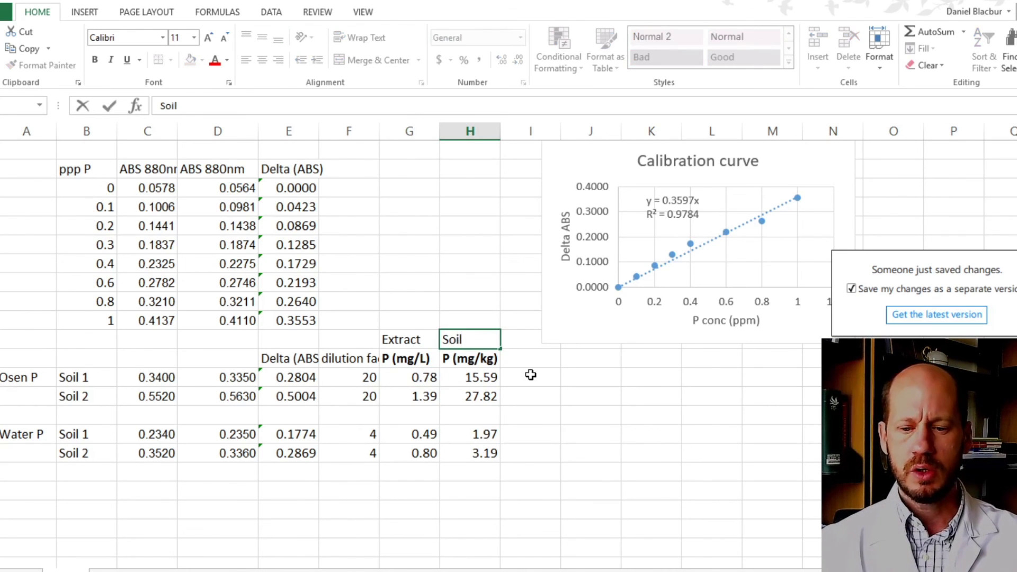
{"action": "key", "text": "Return"}
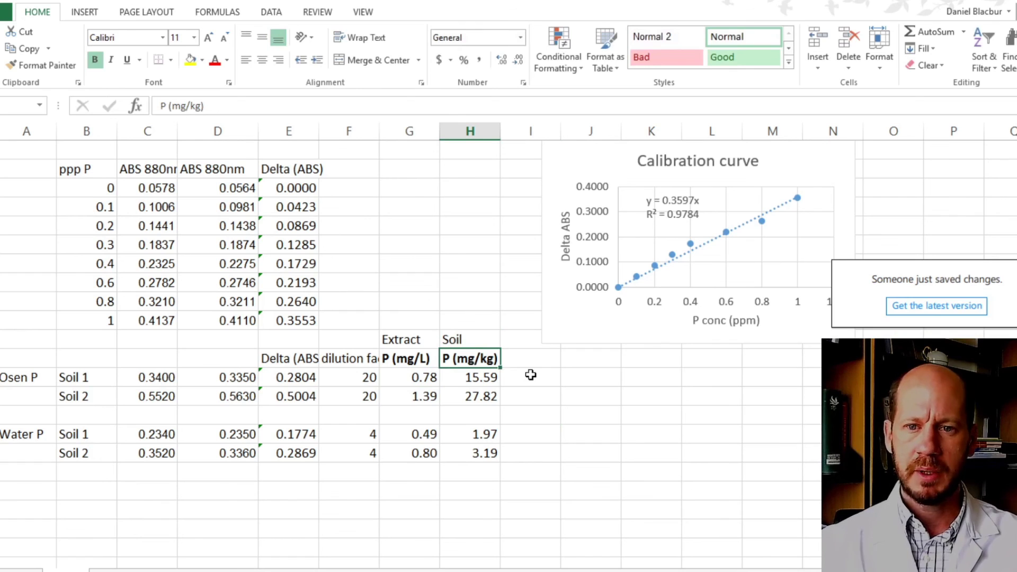
Step: Review the Osen P and Water P dilution factors together with the soil P (mg/kg) results
{"action": "left_click", "coordinate": [369, 379]}
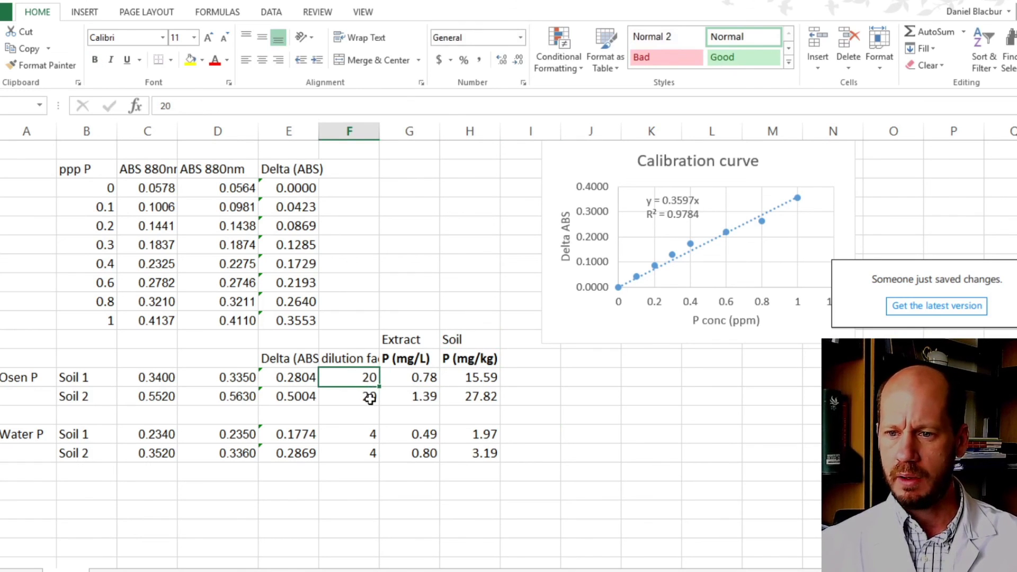
{"action": "left_click", "coordinate": [373, 433]}
{"action": "left_click_drag", "start_coordinate": [472, 375], "coordinate": [472, 448]}
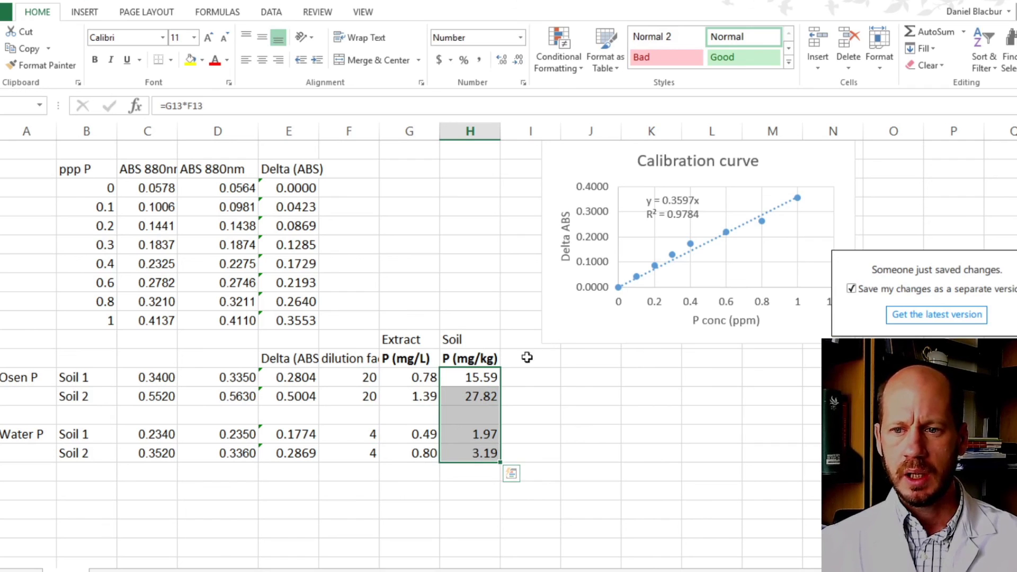
{"action": "left_click", "coordinate": [524, 398]}
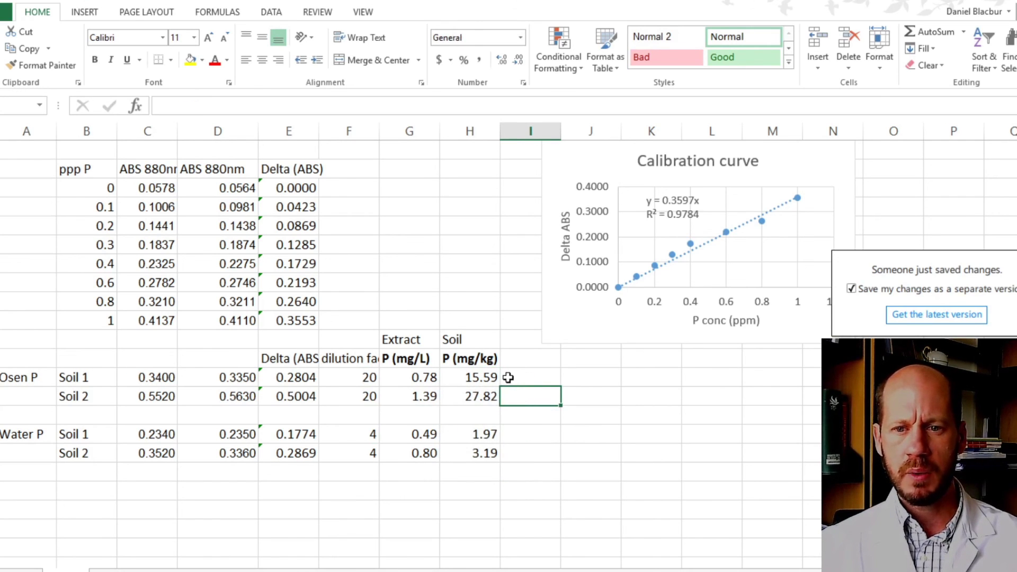